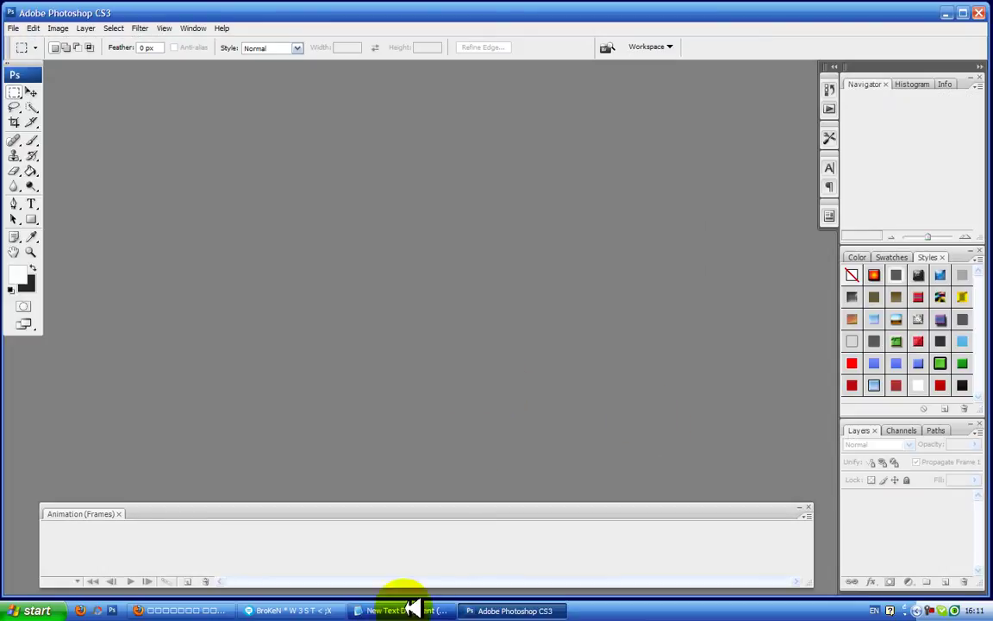
- Switch to Notepad, write the line "Rom gavaketot hulk is Surati es photoebi dagvchirdeba" and turn on word wrap
click(411, 610)
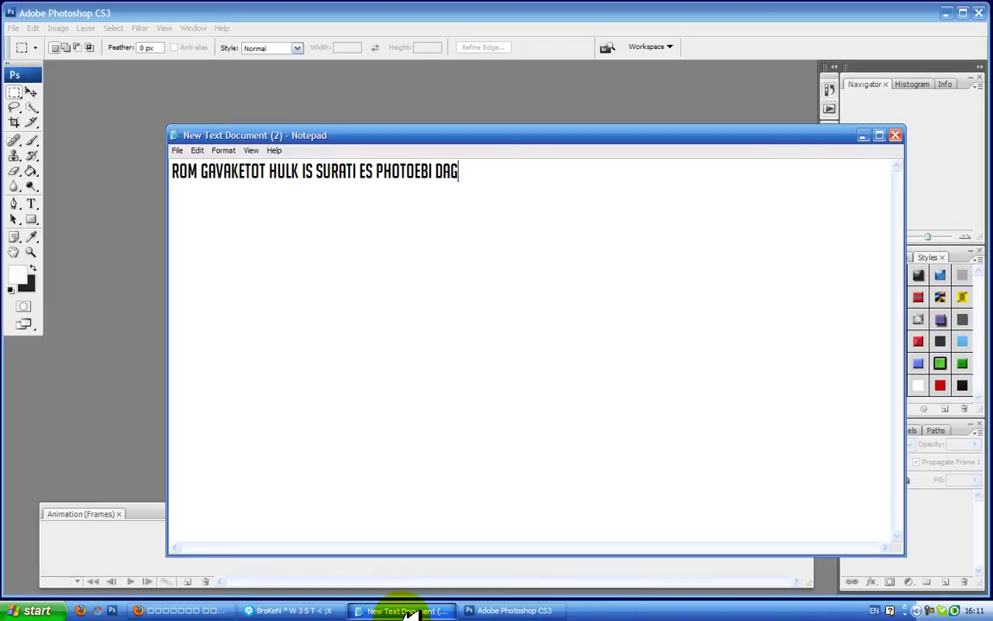
click(224, 150)
click(244, 164)
drag(185, 132, 190, 136)
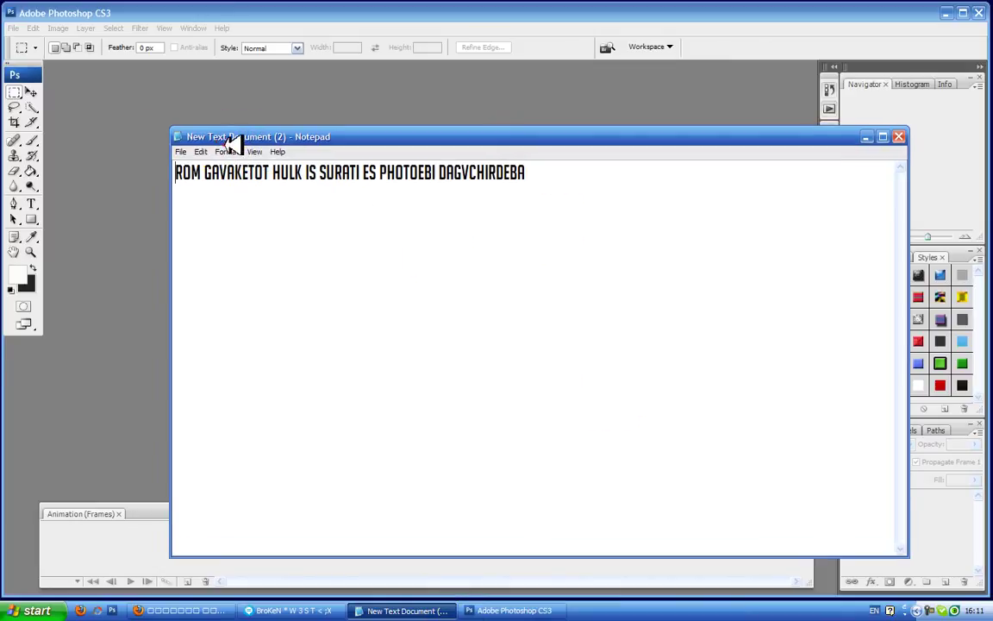
click(227, 156)
click(230, 180)
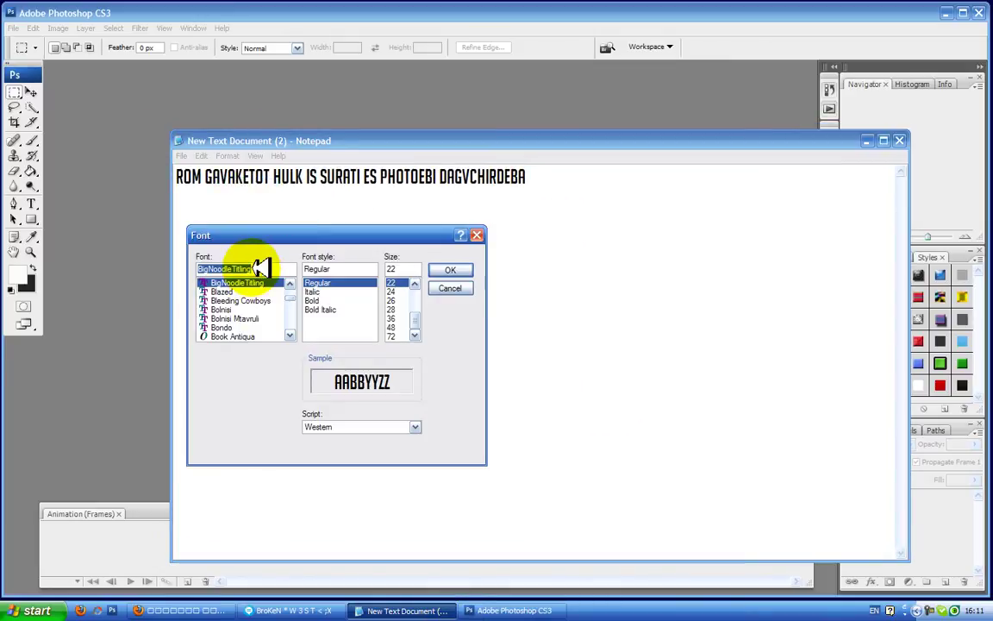
text(arial)
key(Escape)
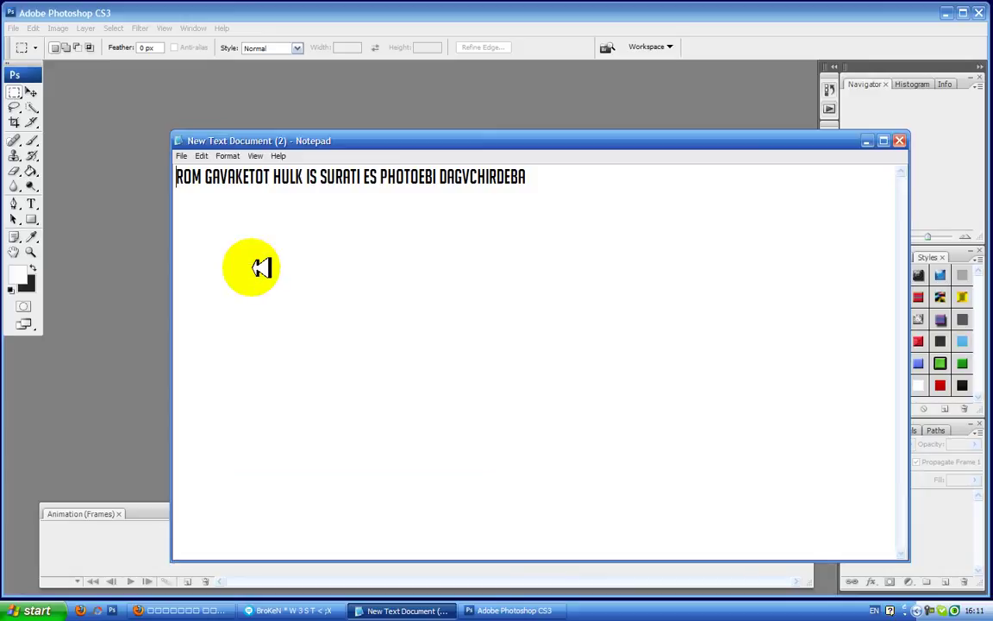
- Turn off word wrap and set the note's font to Arial
click(234, 158)
click(244, 169)
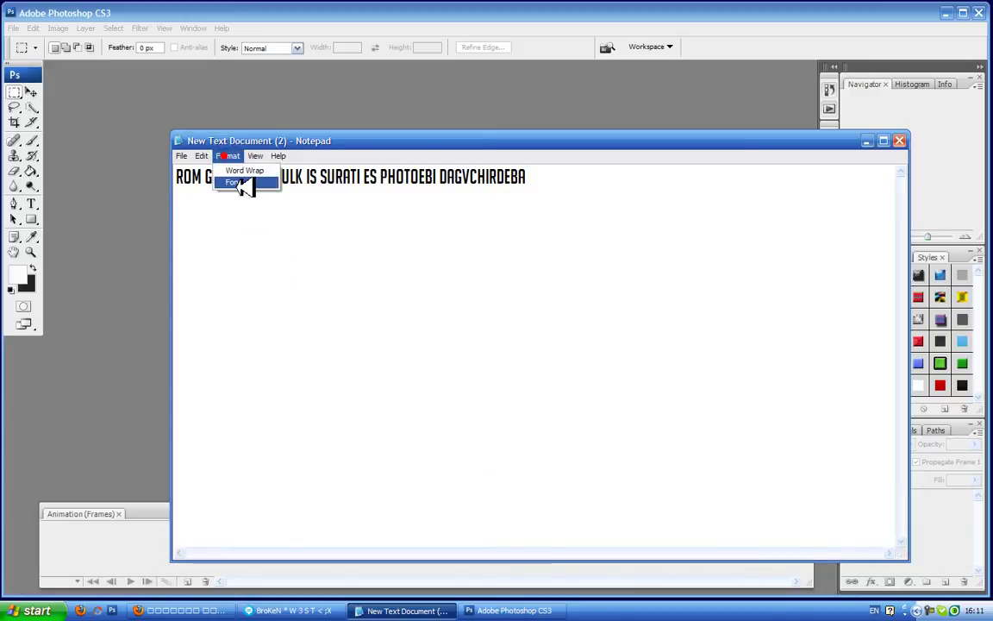
click(234, 184)
text(arial)
key(Return)
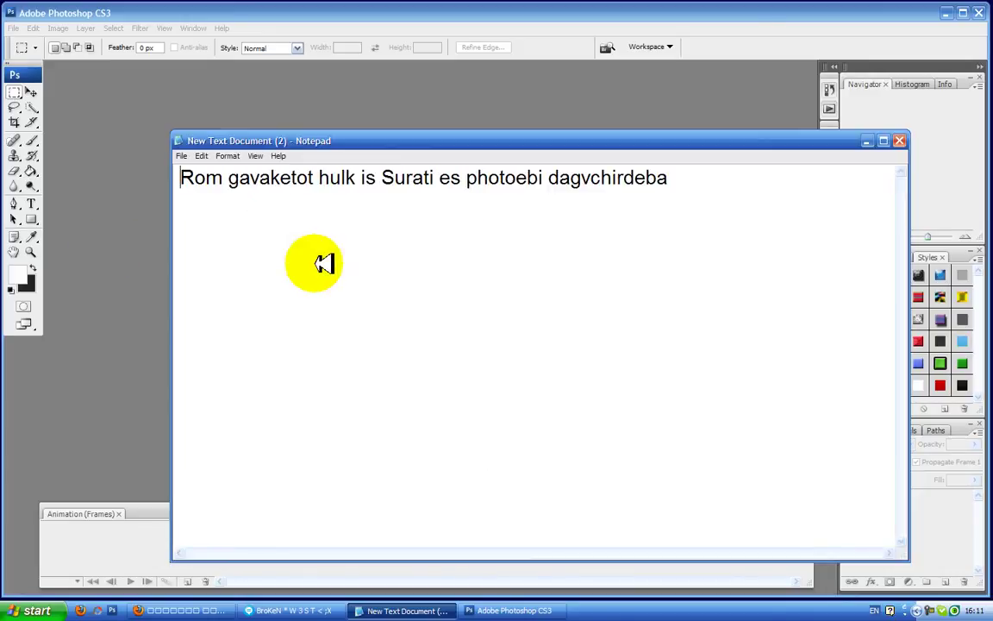
- Switch back to Photoshop, open avatar_the_game_5.jpg from the Hulk photos folder on the Desktop, and move its window toward the middle of the workspace
click(125, 271)
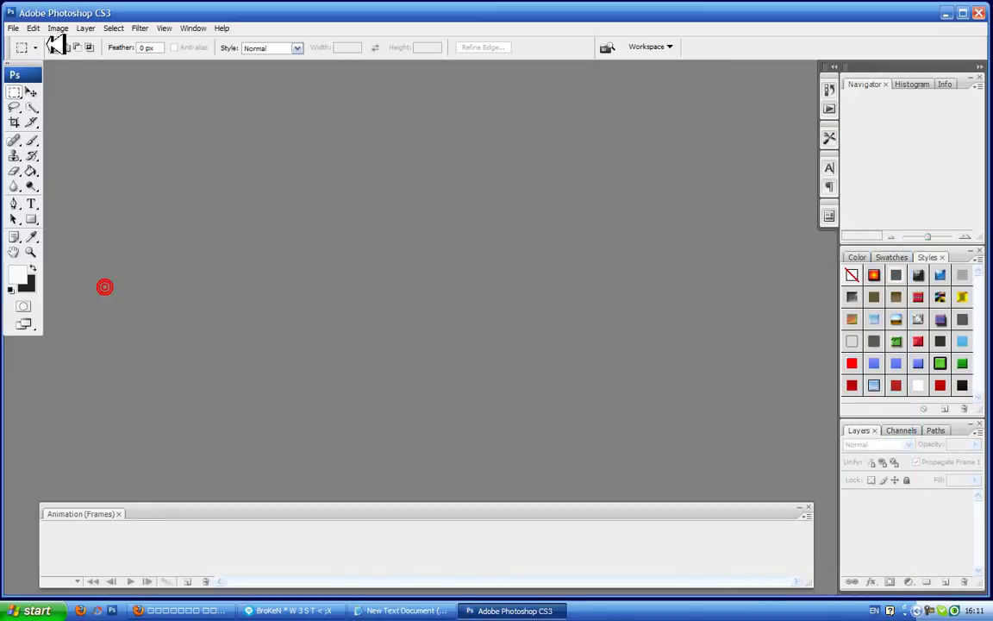
click(13, 28)
click(26, 55)
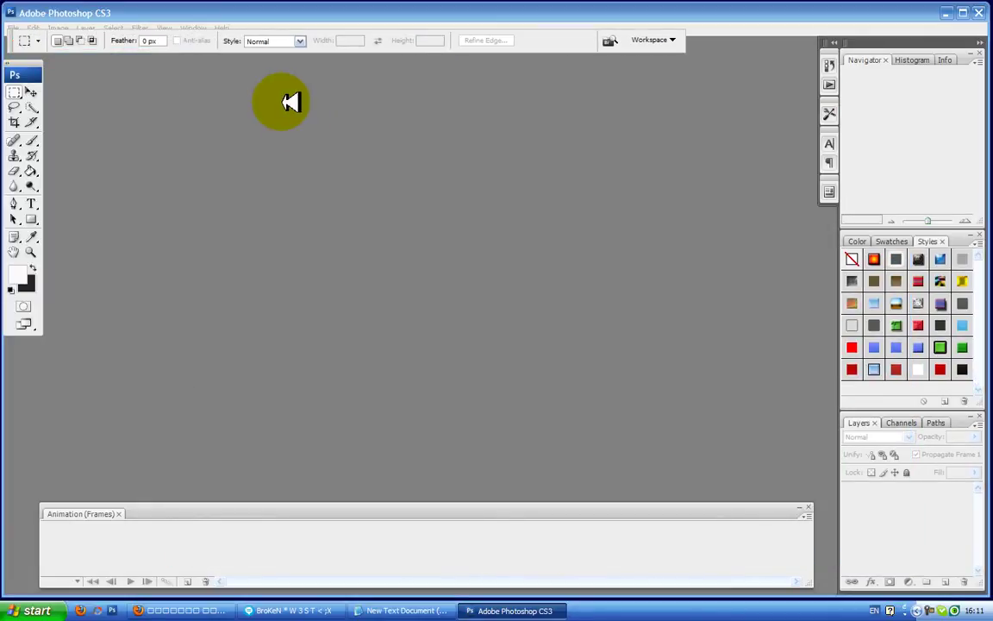
click(485, 181)
click(443, 134)
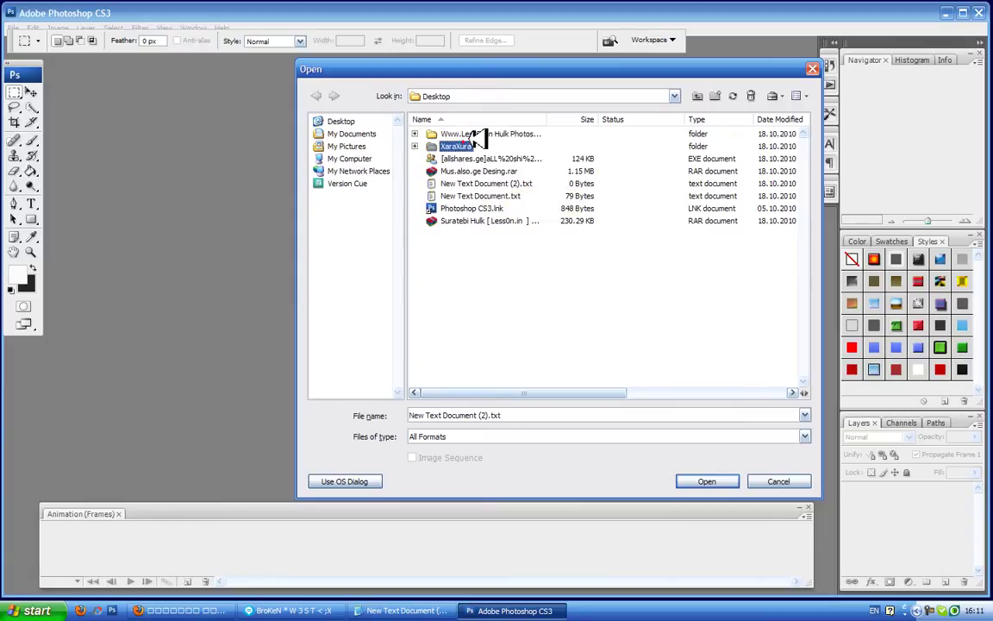
click(466, 120)
double_click(484, 219)
click(456, 145)
click(464, 133)
click(471, 144)
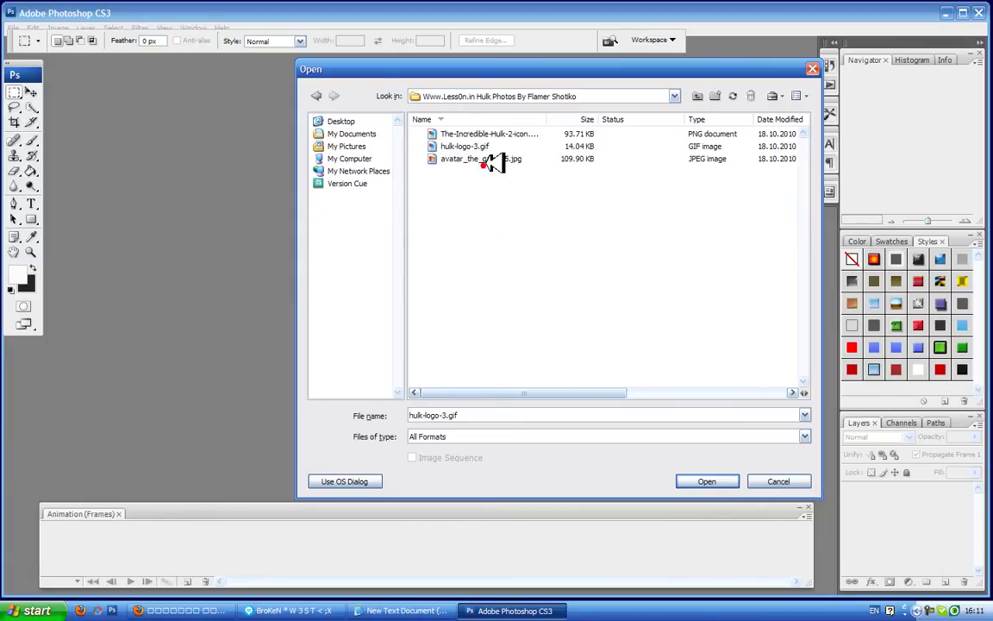
double_click(487, 160)
drag(12, 37, 11, 43)
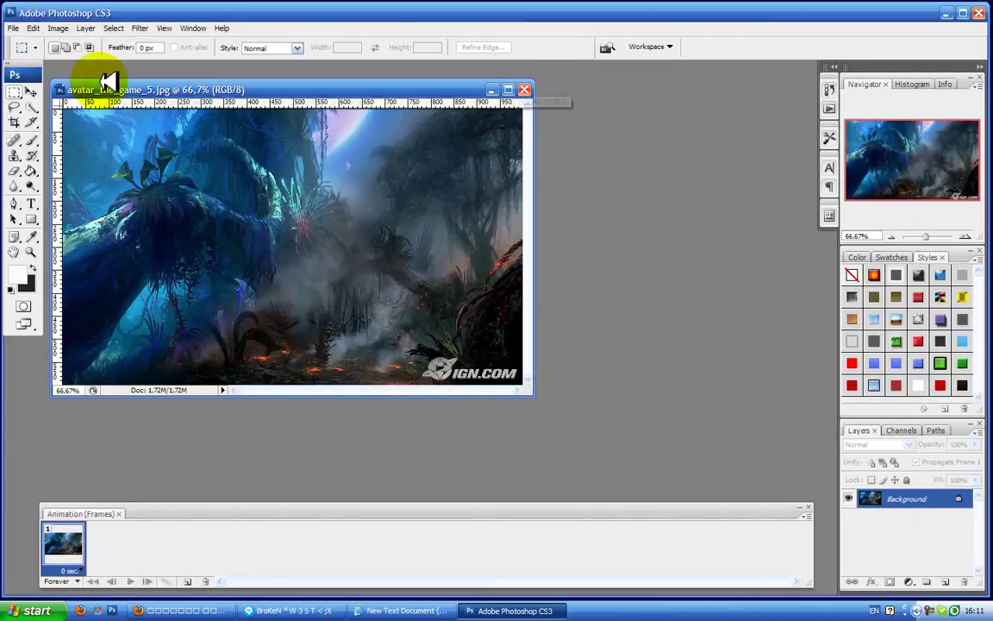
drag(109, 82, 143, 107)
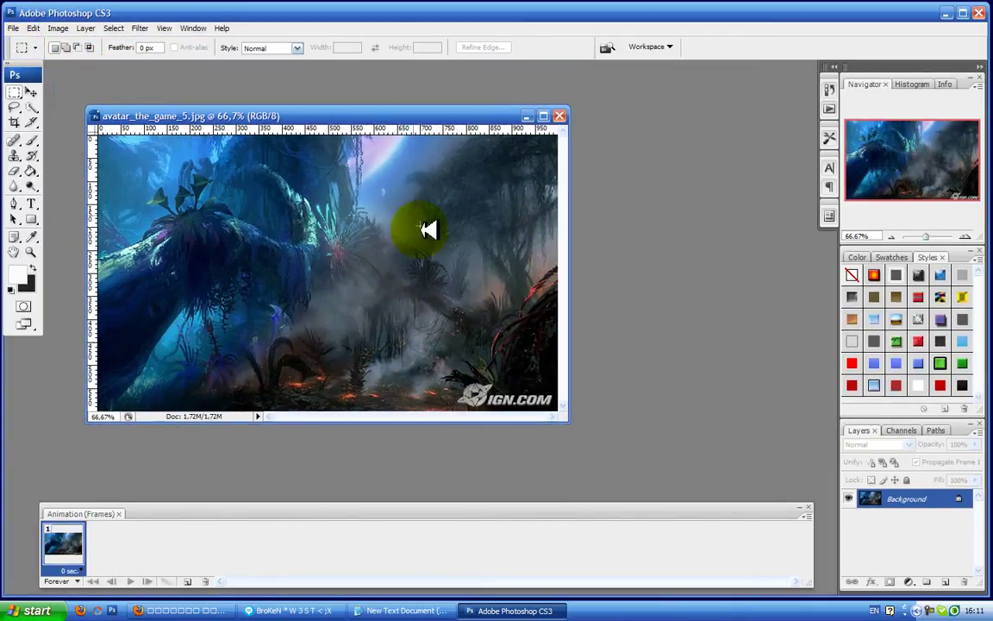
drag(322, 117, 410, 121)
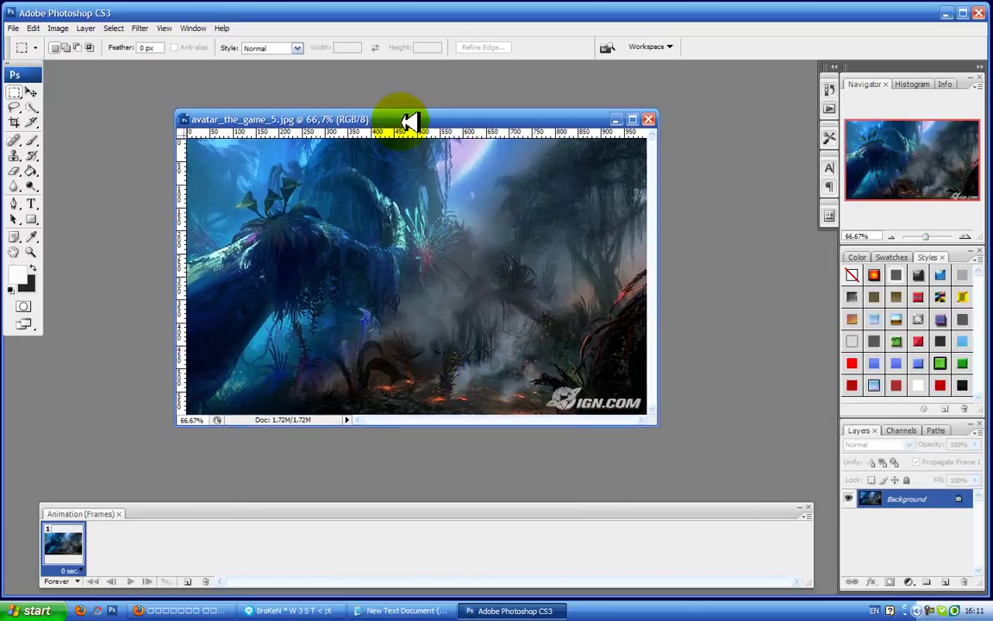
- Resize the jungle picture to 300 pixels wide with its proportions constrained
click(34, 28)
mouse_move(58, 28)
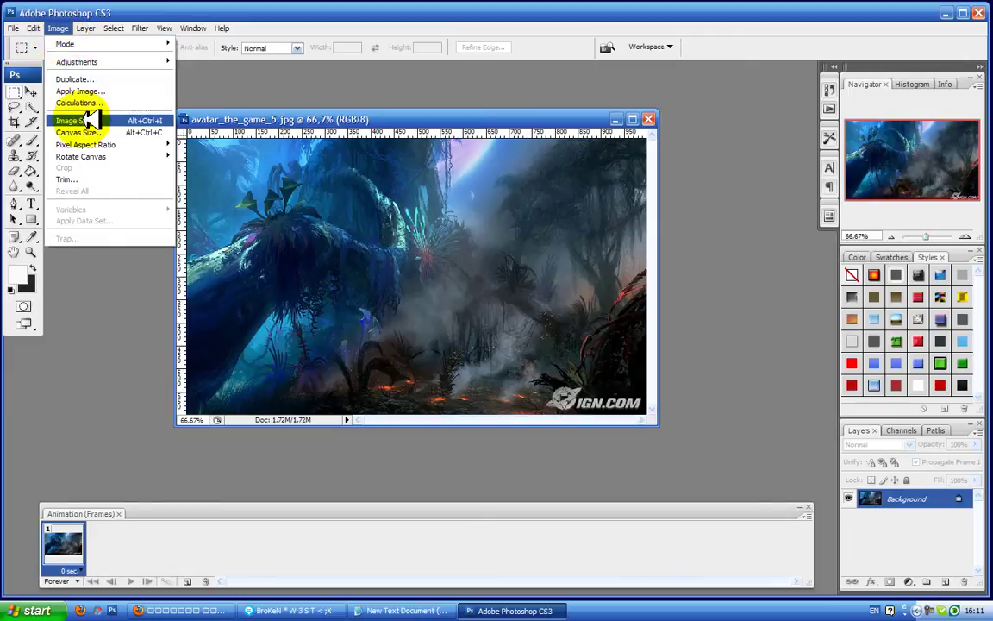
click(91, 121)
drag(445, 234, 409, 234)
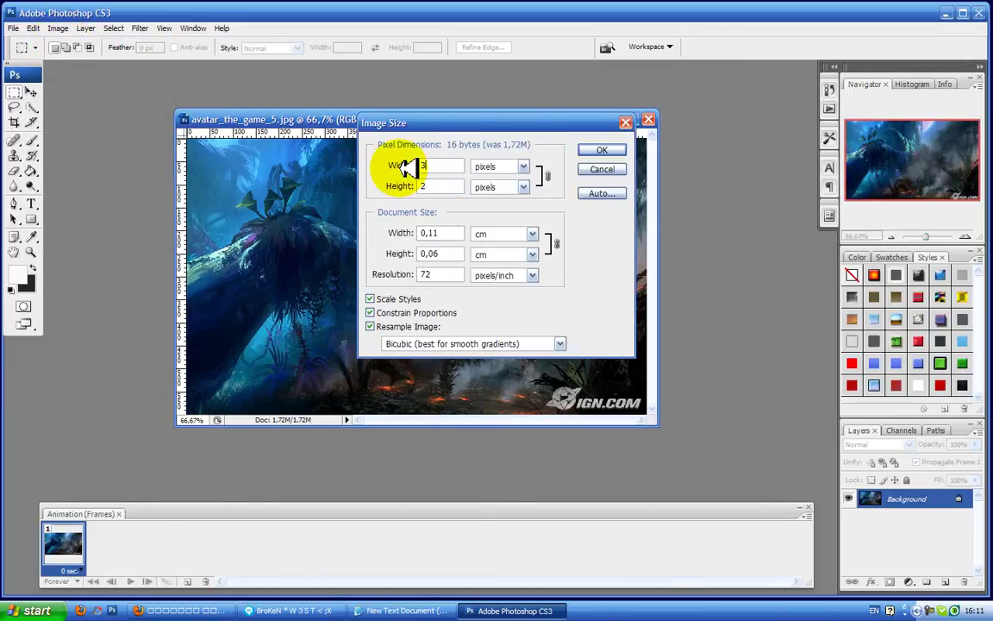
text(300)
key(Return)
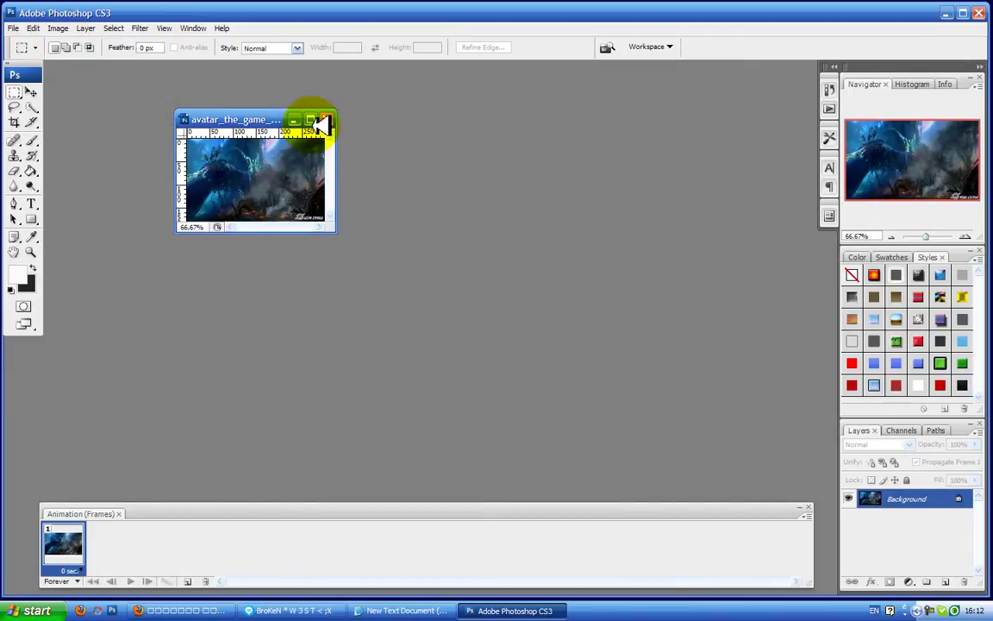
- Resize the jungle picture to 450 pixels wide with its proportions constrained
click(33, 28)
mouse_move(62, 29)
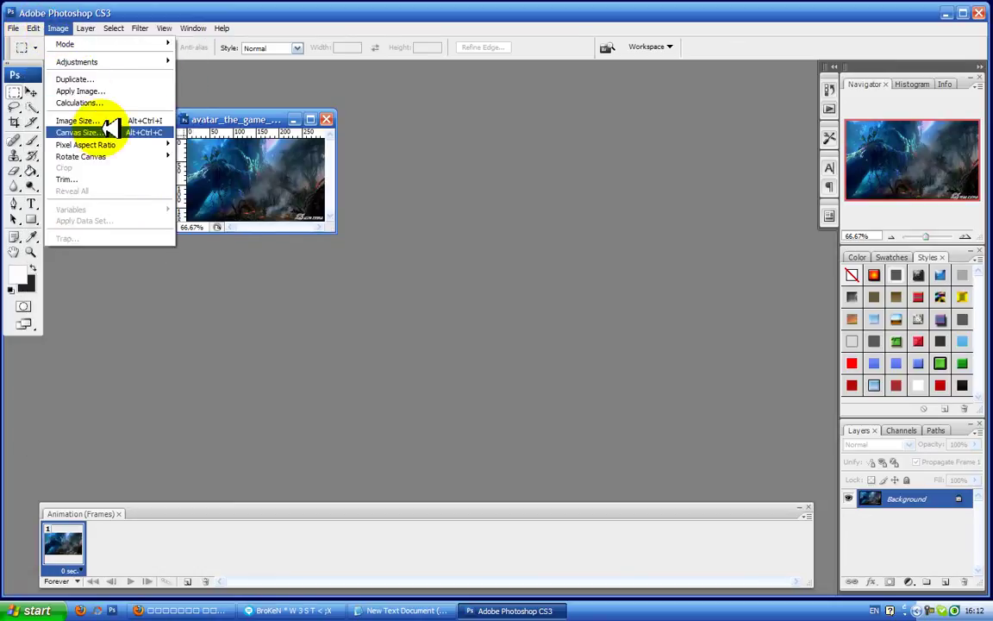
click(96, 122)
text(45)
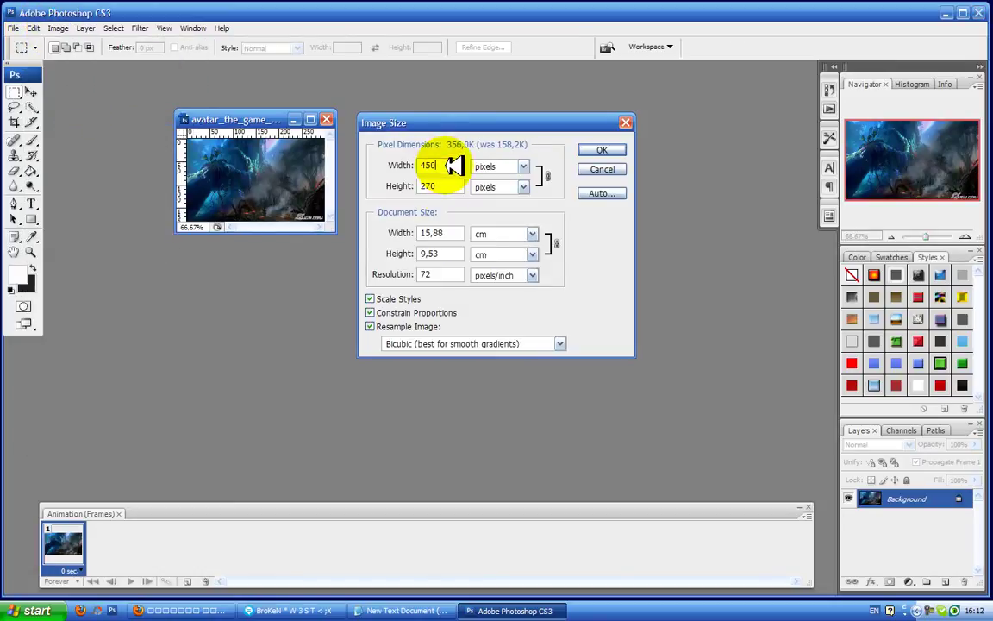
text(0)
key(Return)
click(14, 28)
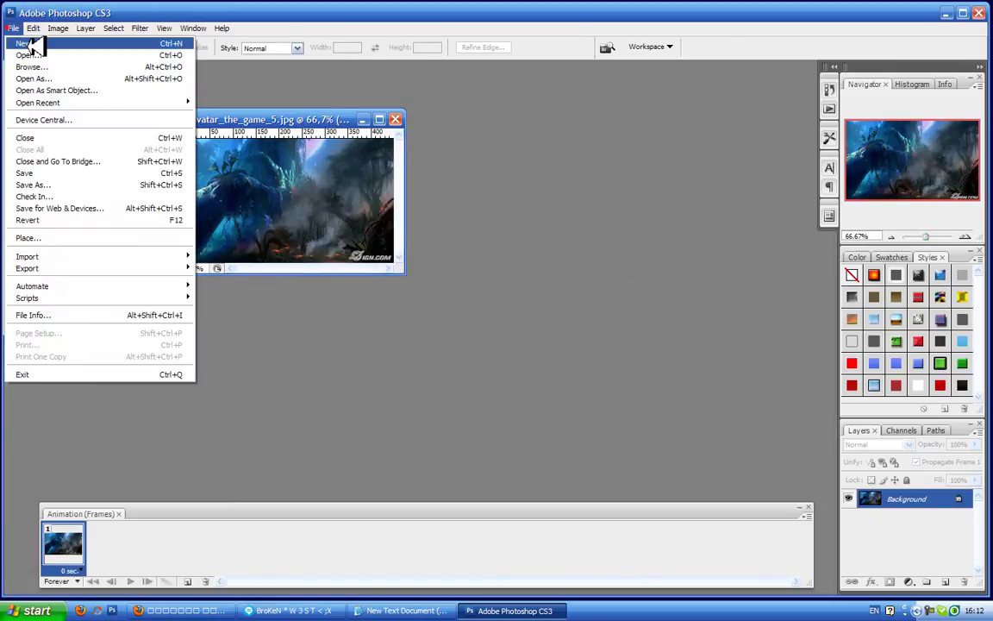
click(43, 40)
double_click(455, 214)
text(500)
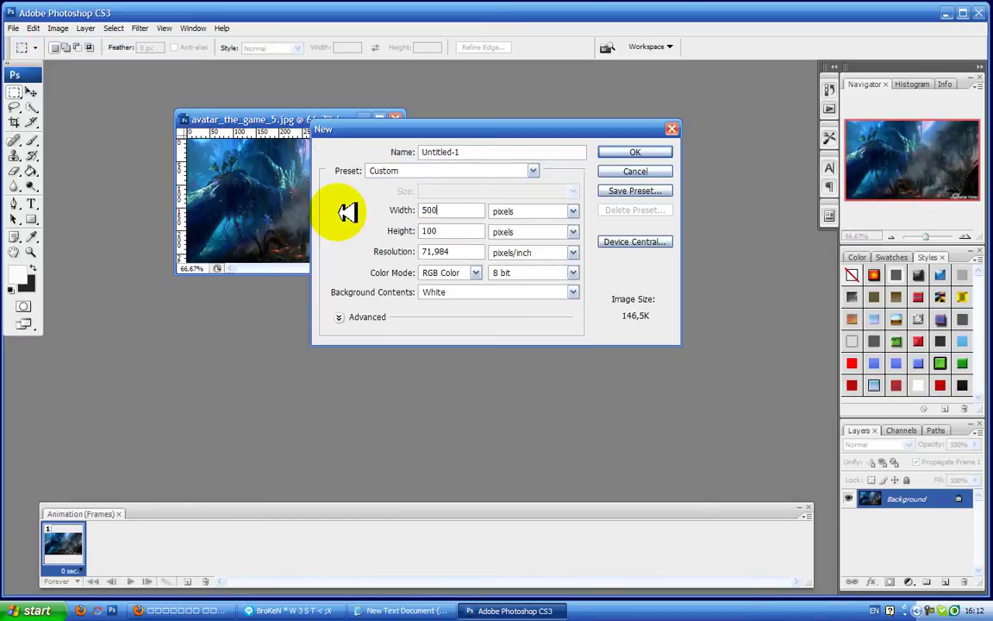
key(Return)
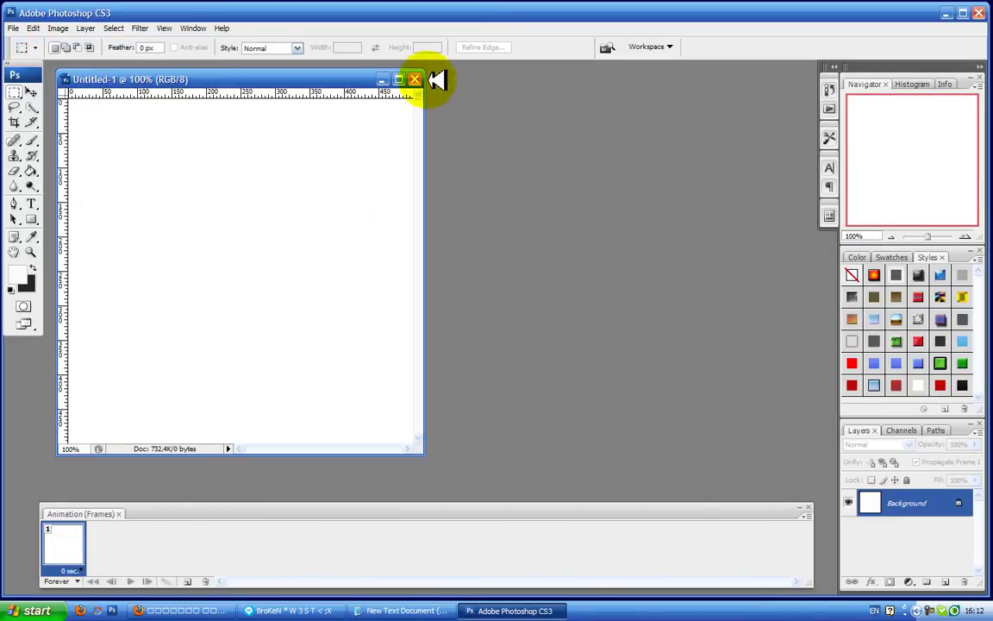
click(412, 79)
- Create a new white document of 450 × 300 pixels and move its window clear of the jungle picture
click(14, 28)
click(27, 39)
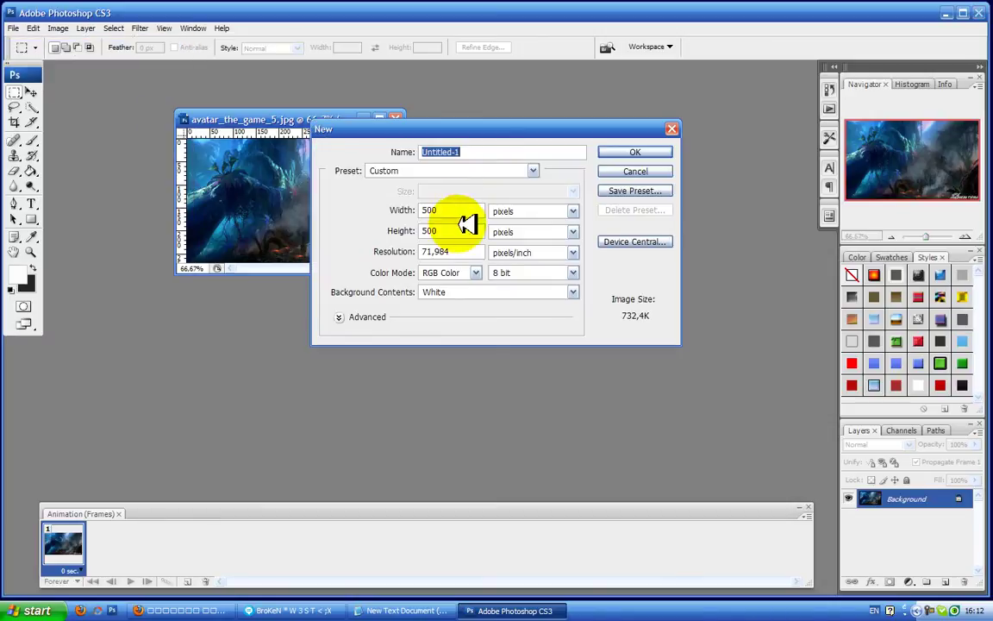
text(4300)
key(Return)
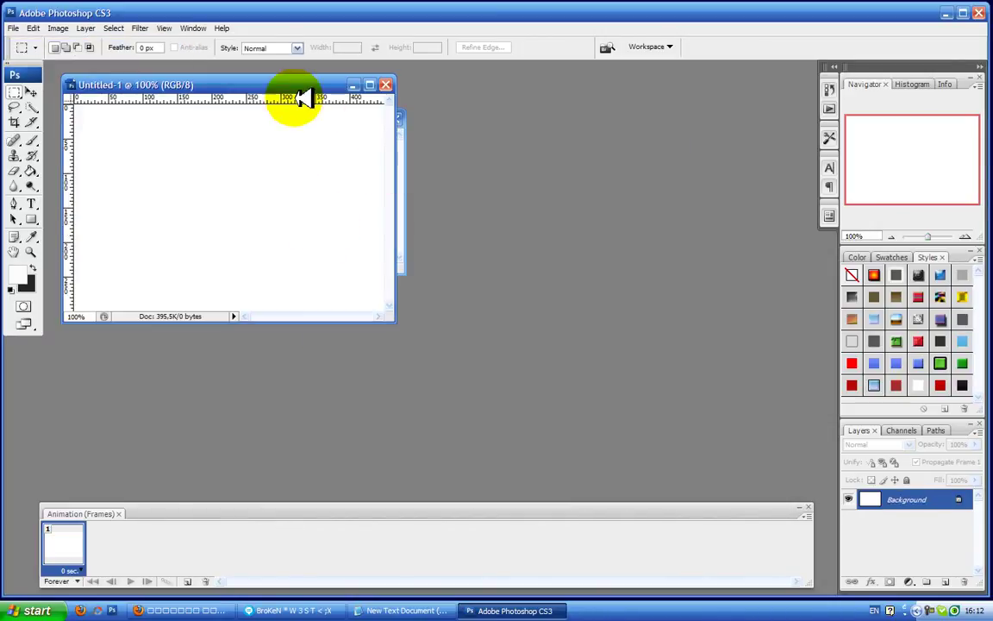
drag(297, 84, 296, 262)
- Copy the whole jungle picture into the new document and close the original without saving
click(321, 117)
click(395, 120)
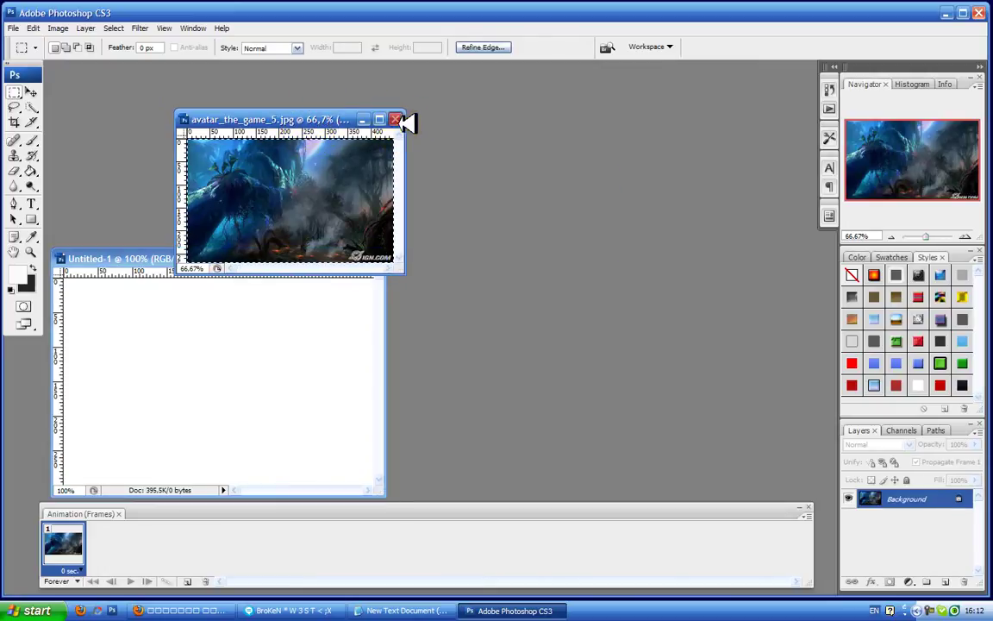
click(498, 245)
key(ctrl+v)
drag(277, 263, 413, 235)
- Delete the white Background layer and stretch the pasted jungle picture with Free Transform until it fills the whole canvas
click(953, 521)
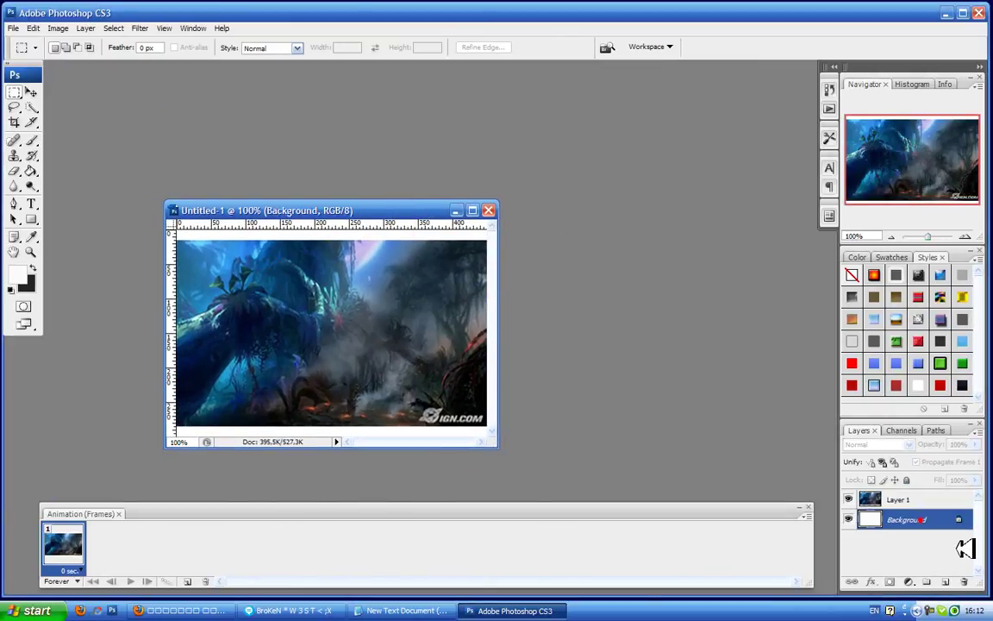
click(969, 581)
key(ctrl+t)
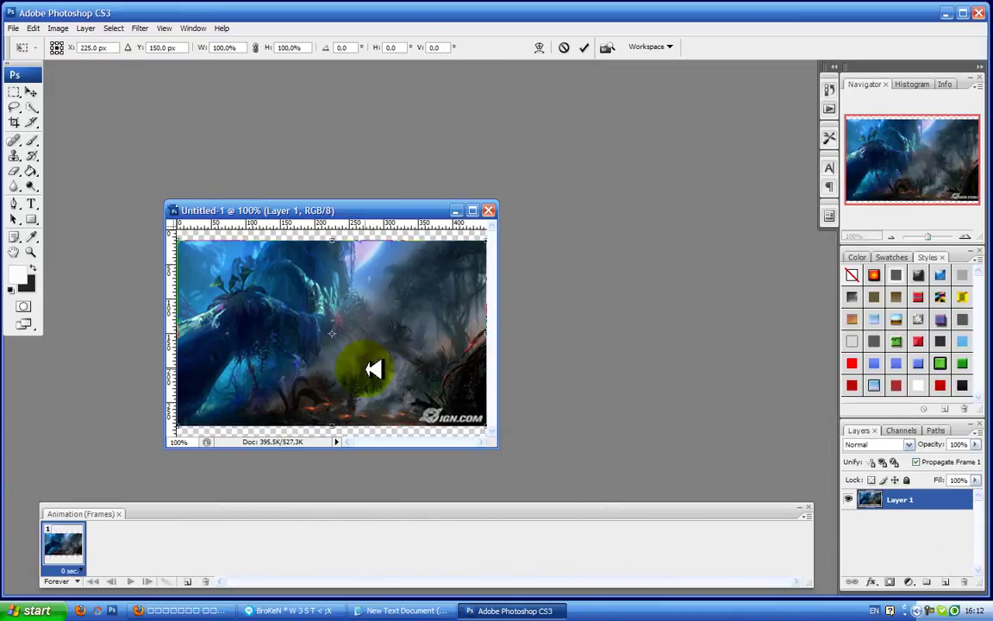
drag(258, 301, 279, 301)
drag(197, 241, 176, 230)
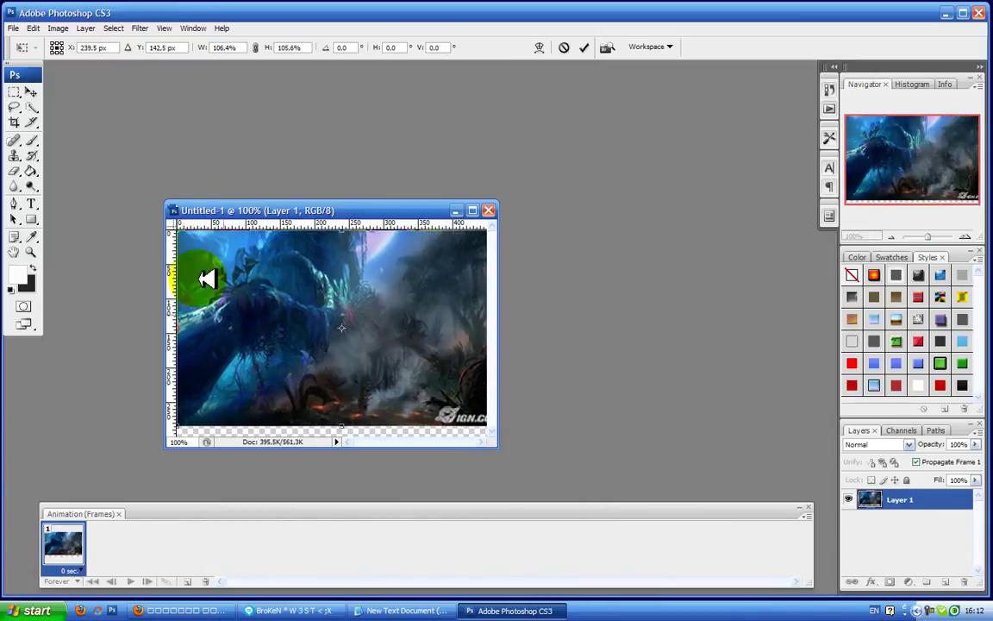
drag(186, 427, 193, 435)
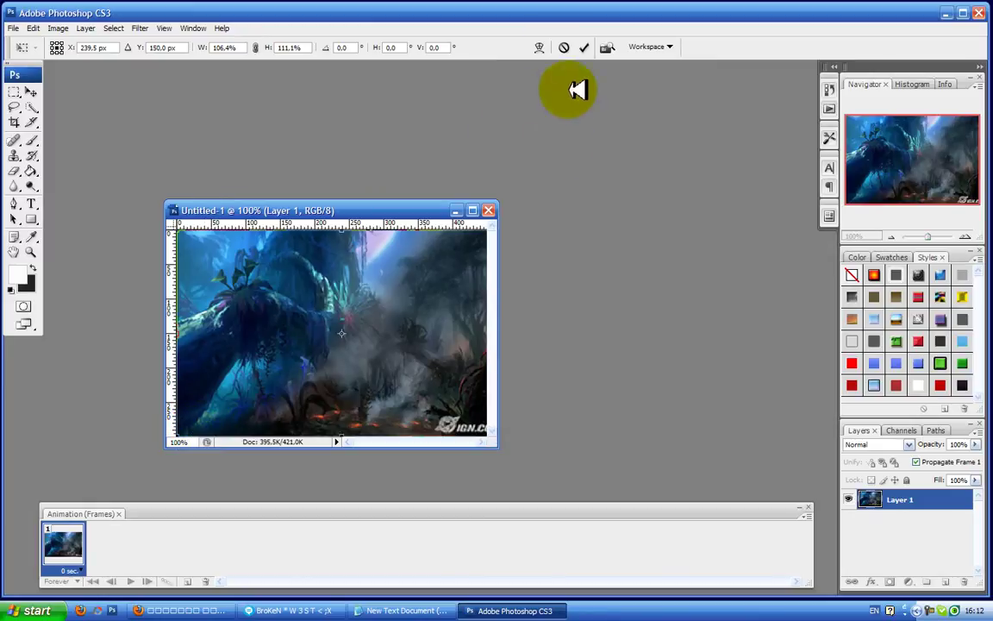
drag(466, 297, 433, 319)
drag(226, 332, 187, 332)
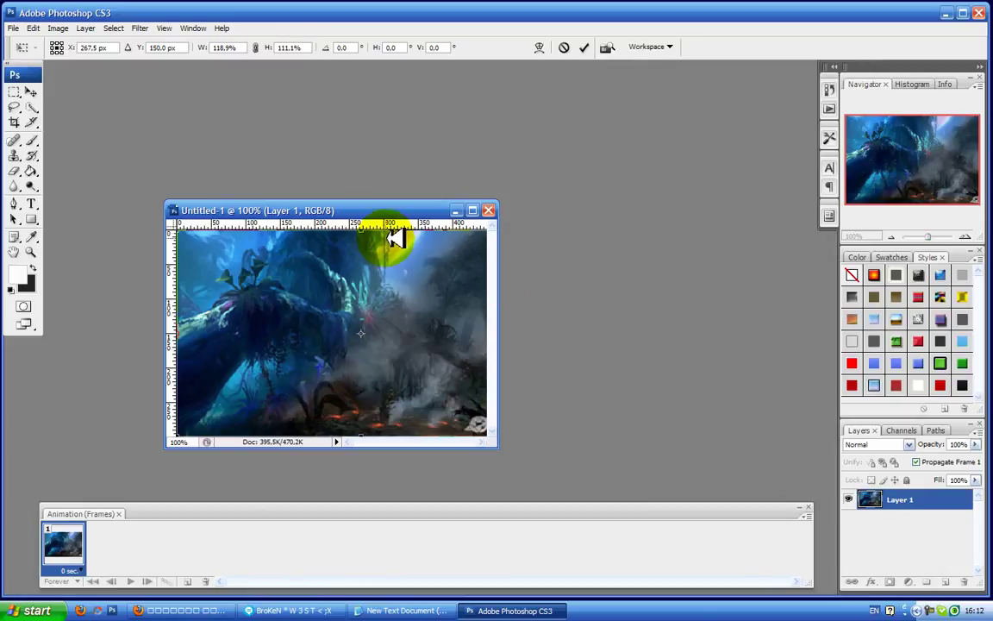
drag(438, 297, 322, 291)
drag(407, 286, 403, 301)
drag(448, 248, 242, 275)
drag(211, 310, 391, 288)
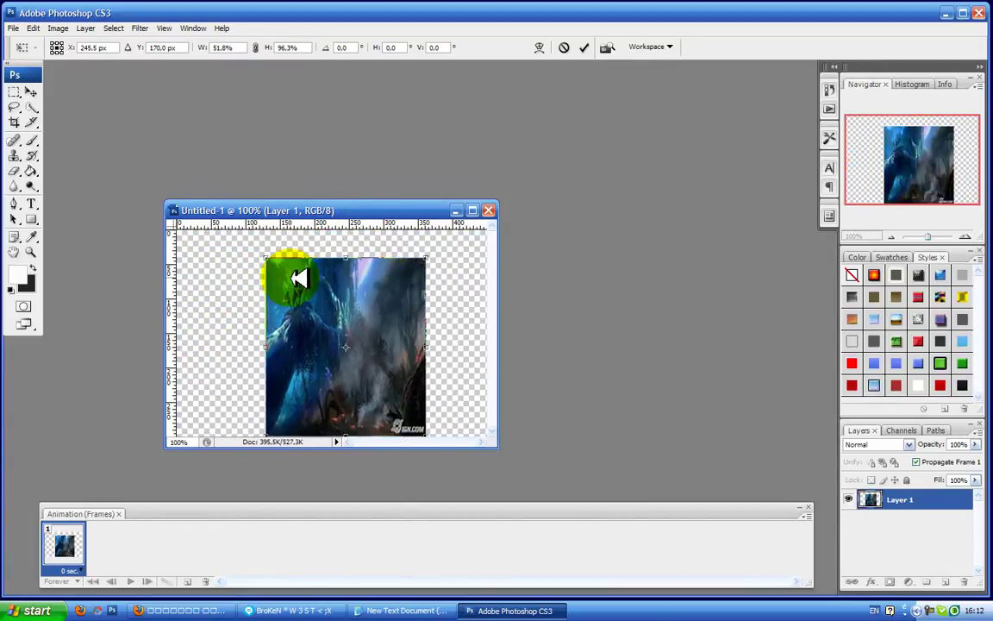
drag(271, 260, 181, 231)
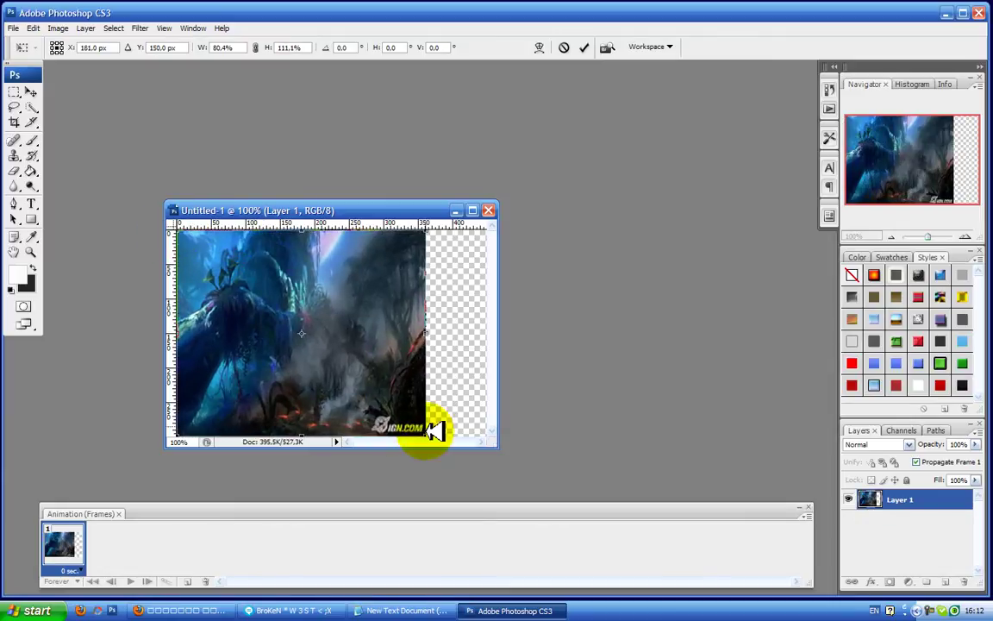
drag(429, 329, 490, 331)
click(584, 48)
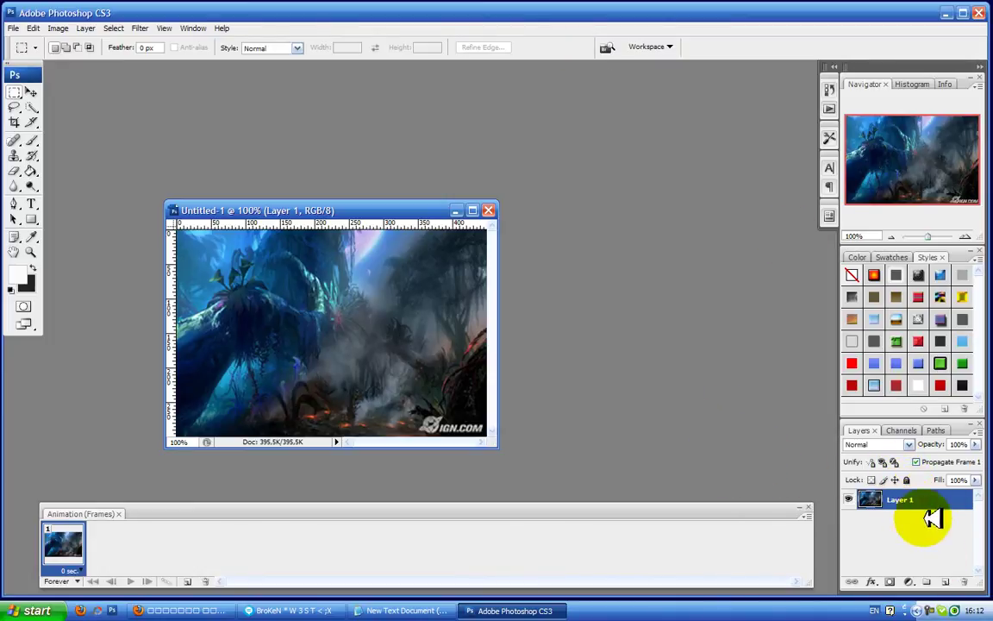
- Switch to the incoming Skype chat and reply with "1", "min", "videos", "vigeb" and a :D emoticon as separate messages
click(909, 582)
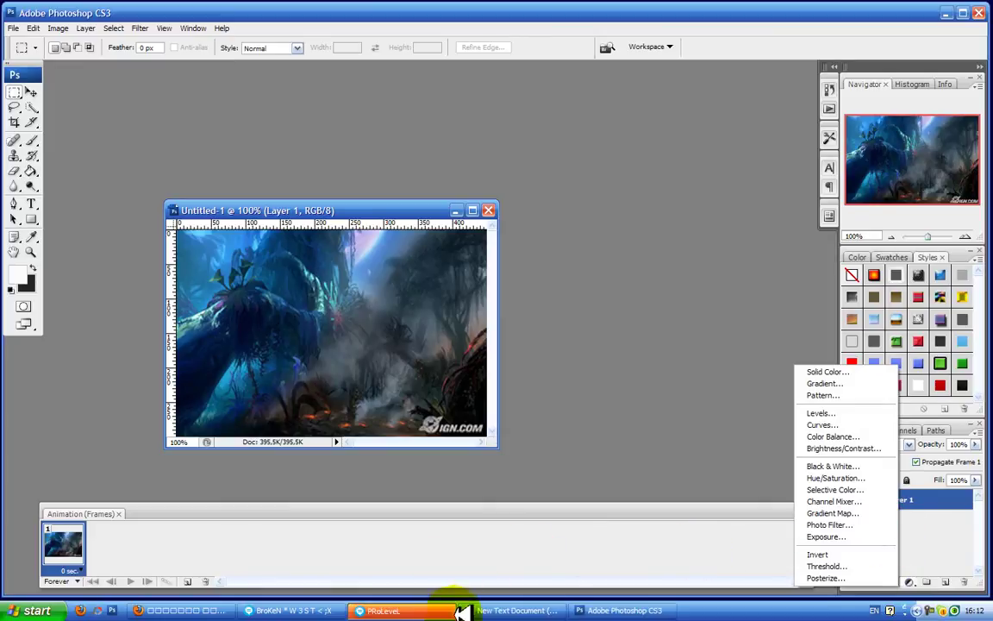
right_click(339, 607)
click(360, 597)
click(330, 609)
text(1)
key(Return)
text(min)
key(Return)
text(videos)
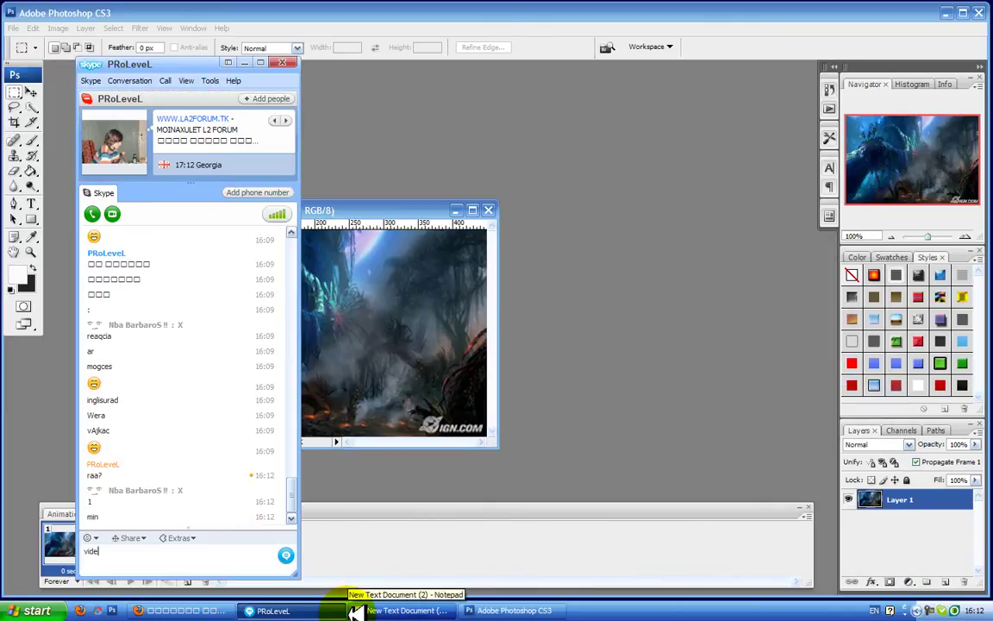
key(Return)
text(vugeb)
key(Return)
text(:D)
key(Return)
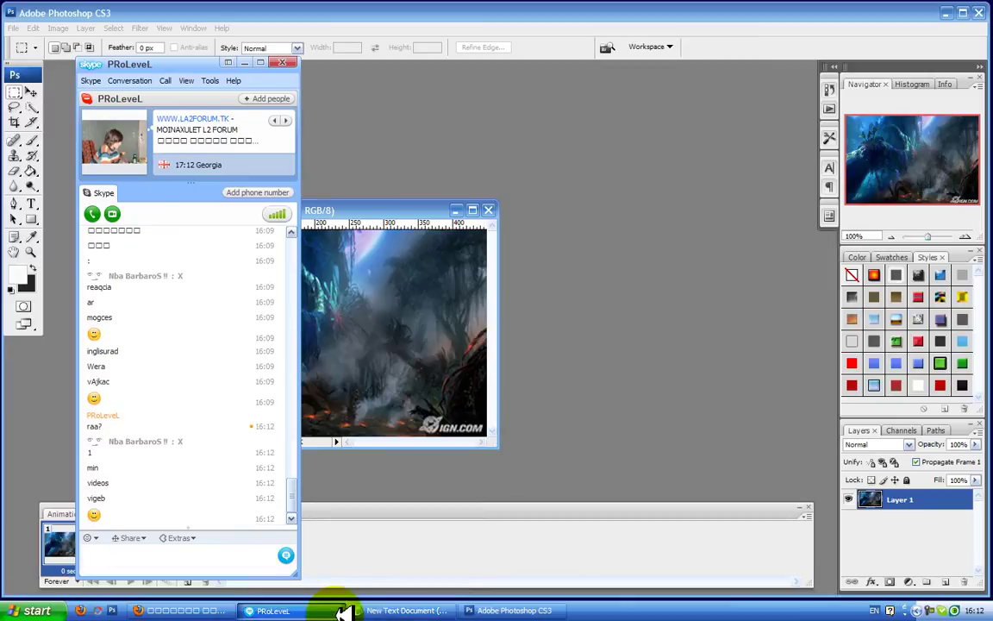
- Return to Photoshop and add a Gradient Map adjustment layer with the violet-to-orange gradient above the jungle layer
click(338, 611)
right_click(932, 501)
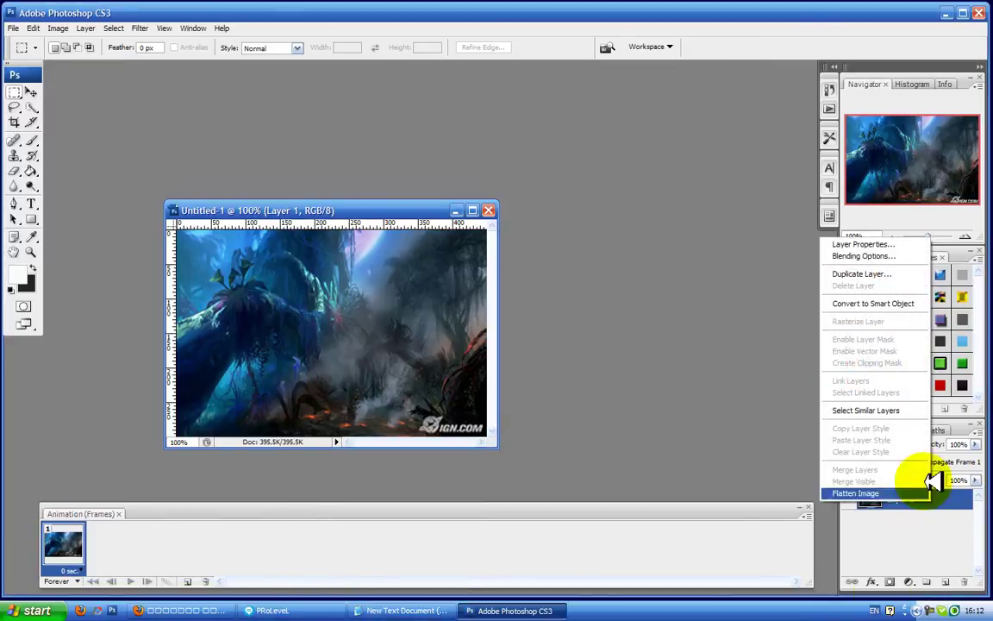
click(908, 581)
click(908, 581)
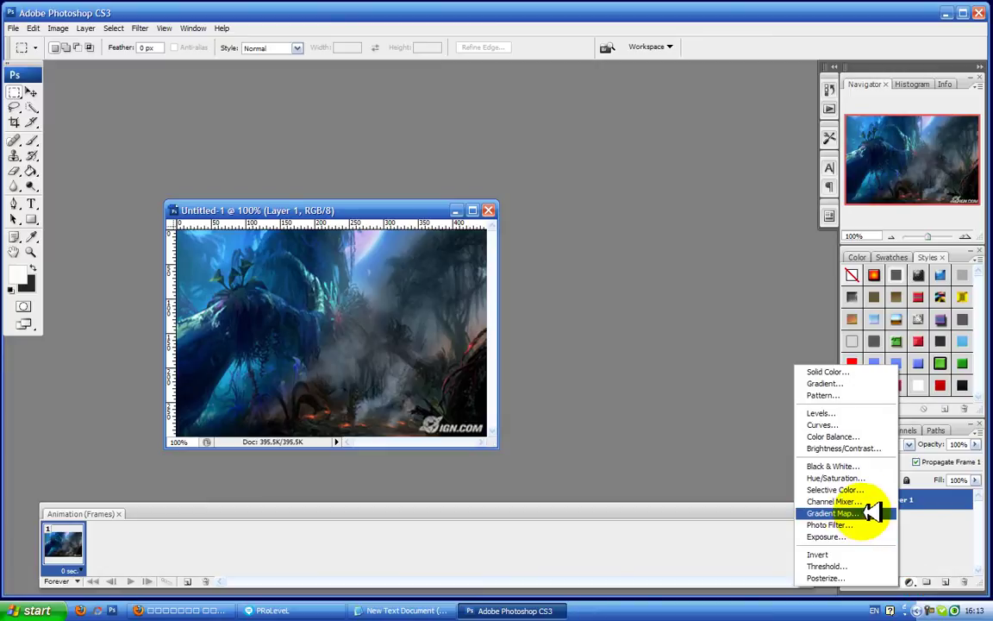
click(873, 512)
click(559, 207)
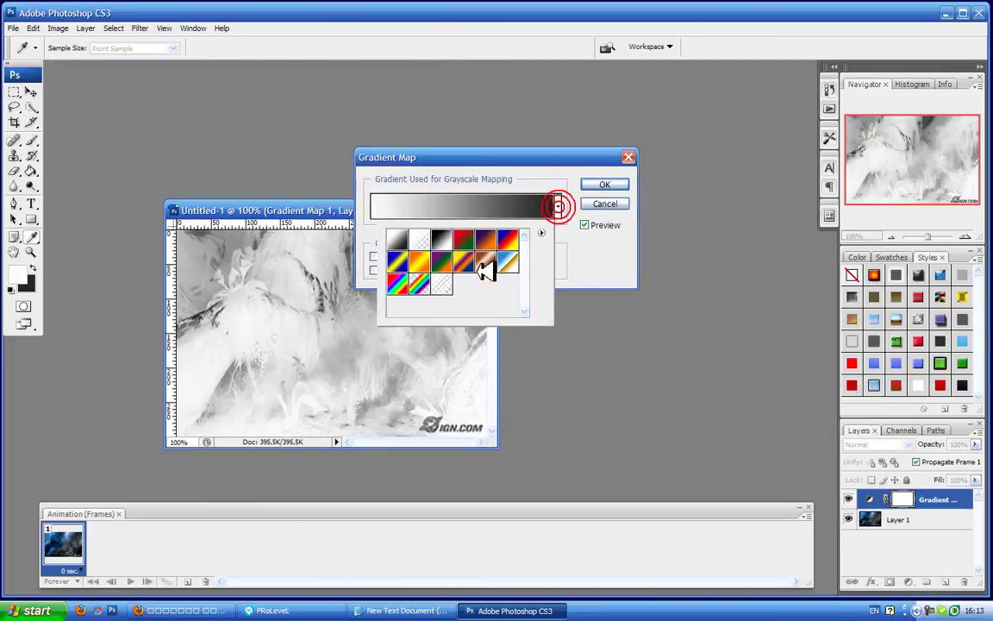
click(488, 236)
click(621, 188)
- Set the Gradient Map layer's blend mode to Color Dodge and move the document window nearer the middle of the workspace
click(884, 444)
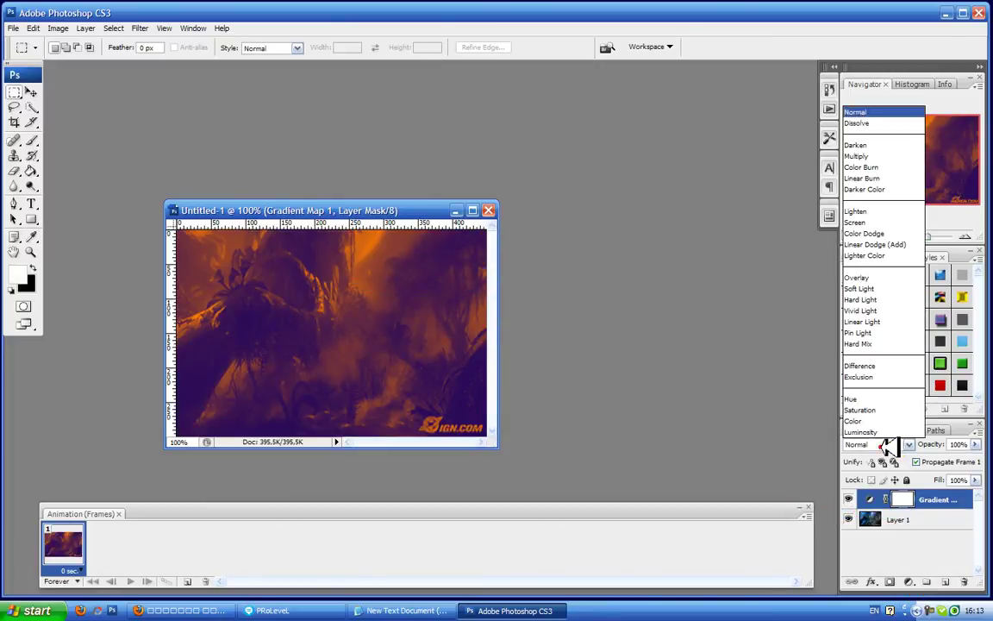
click(888, 234)
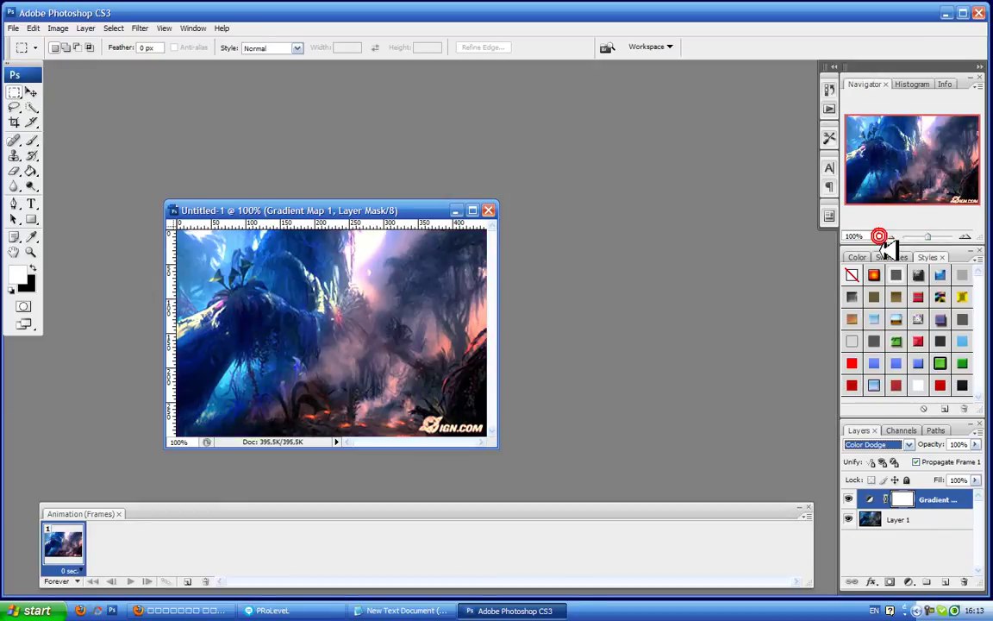
drag(381, 210, 487, 179)
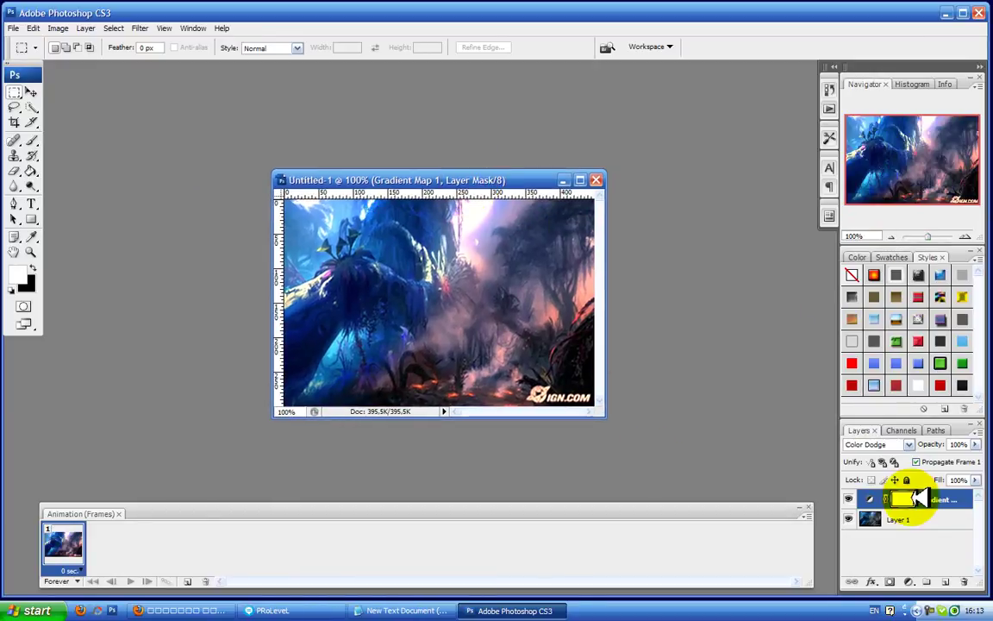
- Bring up the file-opening dialog, then add the line "exla avirchevt hulkis surats" to the Notepad document and return to Photoshop
click(23, 29)
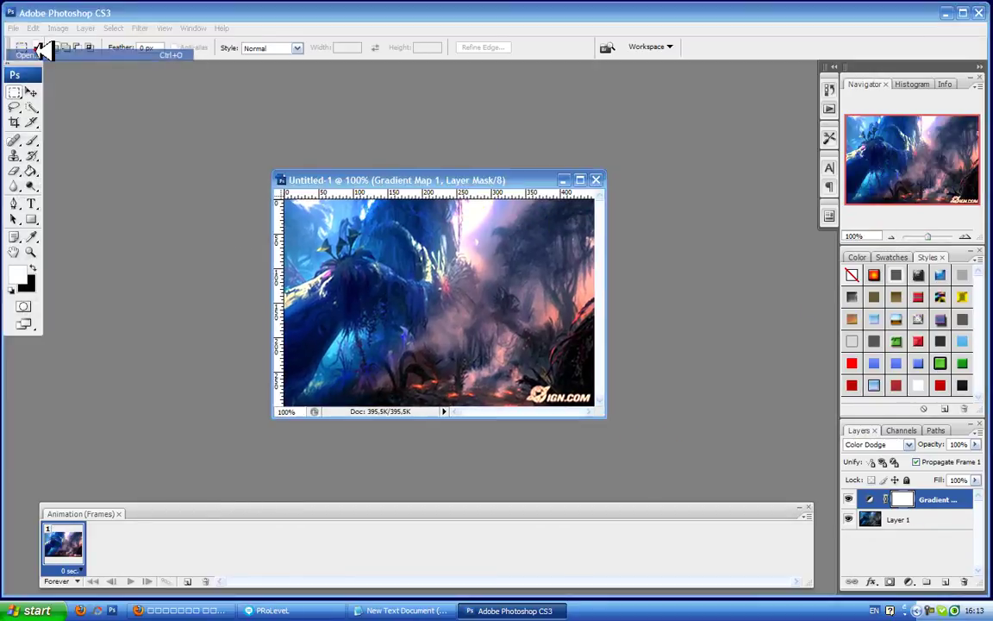
click(38, 49)
click(401, 611)
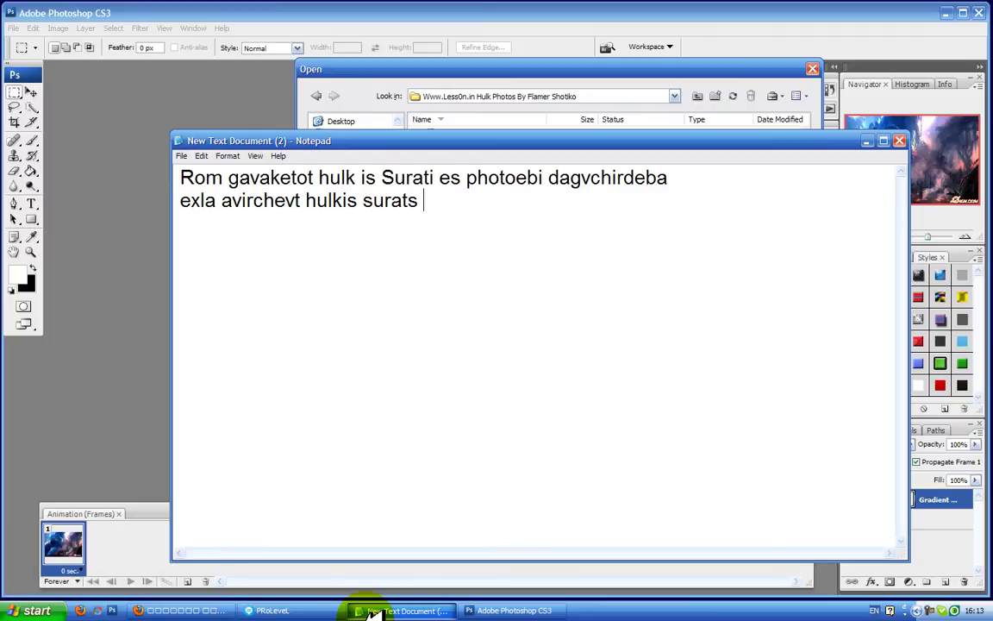
click(410, 611)
click(493, 162)
double_click(474, 149)
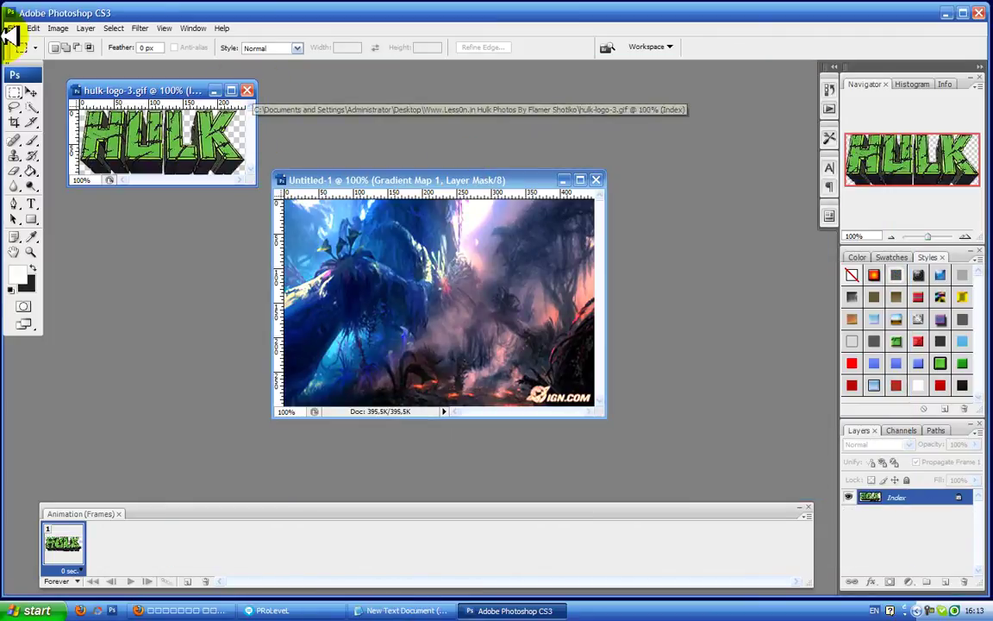
click(248, 90)
- Open the The-Incredible-Hulk-2-icon picture, then switch to Notepad and add "ai amas :D" to the second line
click(14, 28)
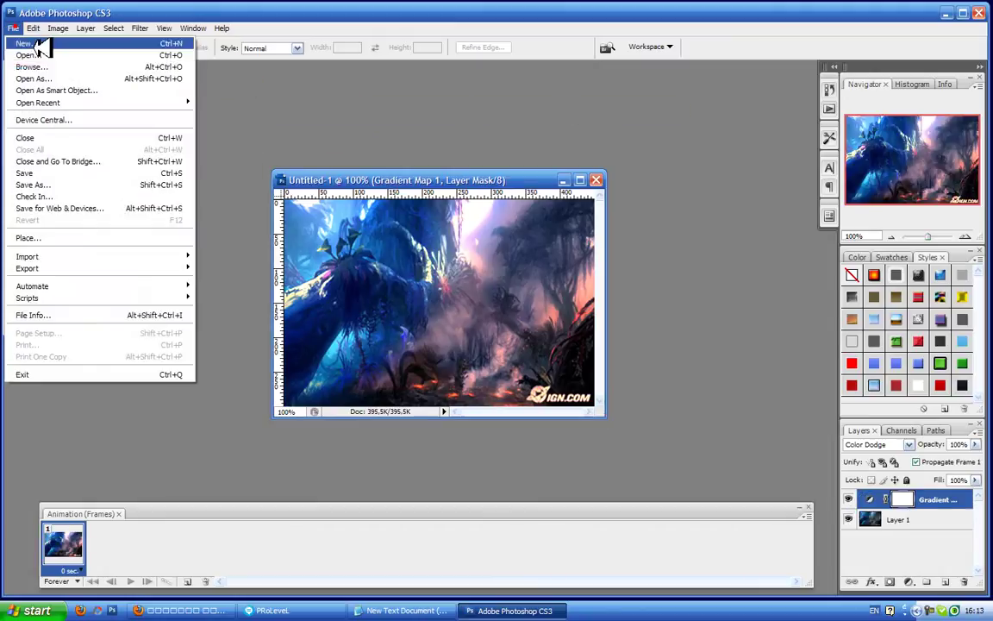
click(33, 54)
double_click(437, 132)
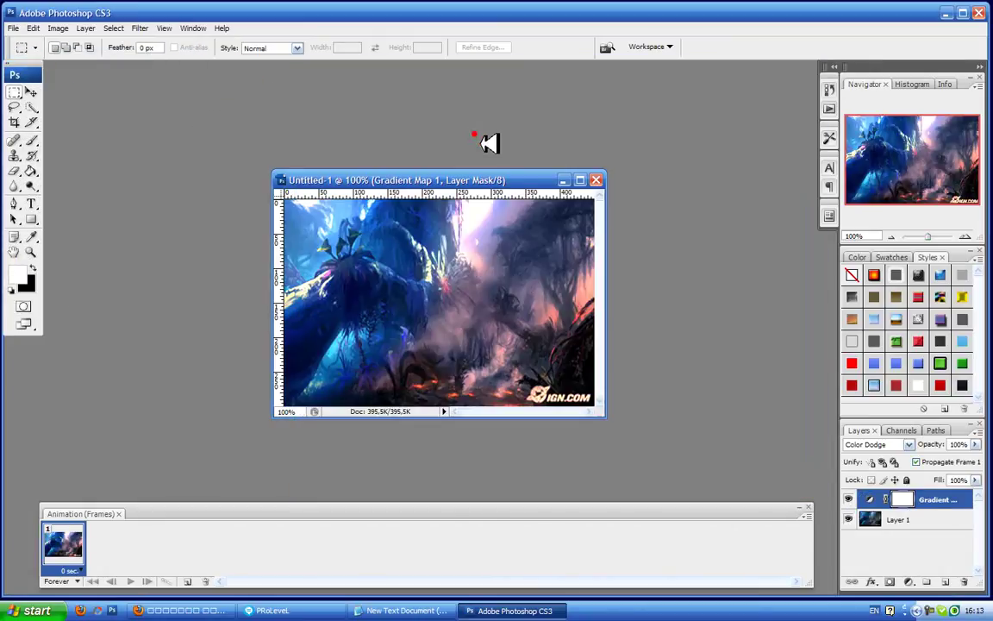
click(402, 610)
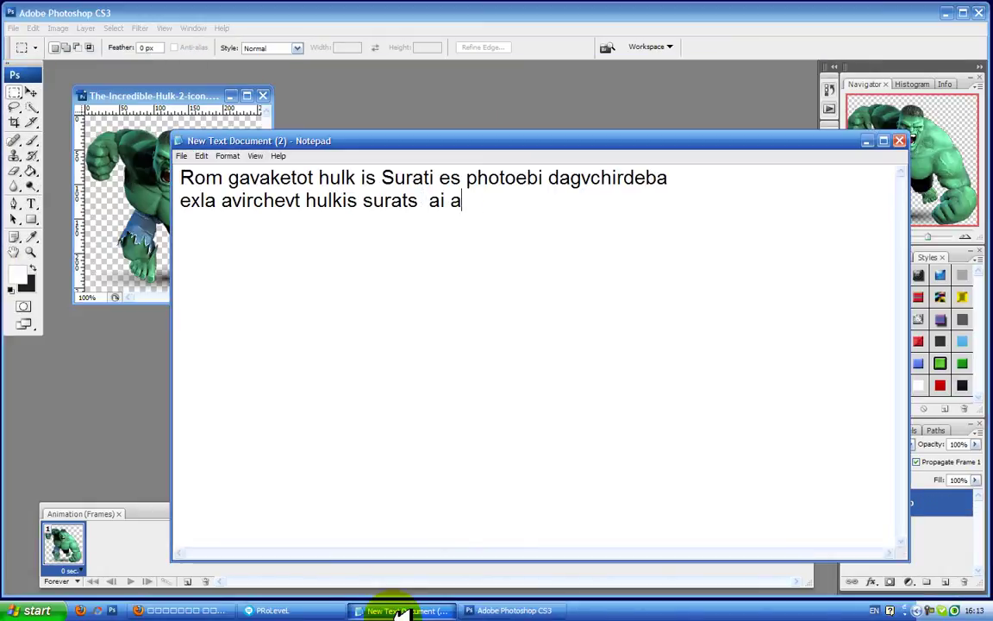
click(421, 612)
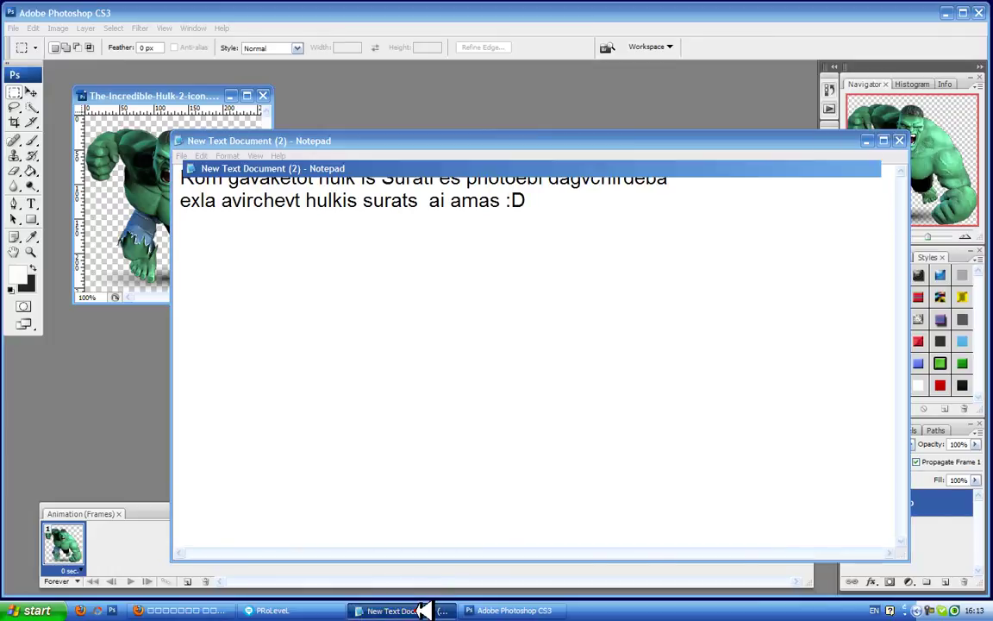
- Extend the second line of the Notepad document with "movnishnavt da davakopirebt" and return to Photoshop
click(408, 611)
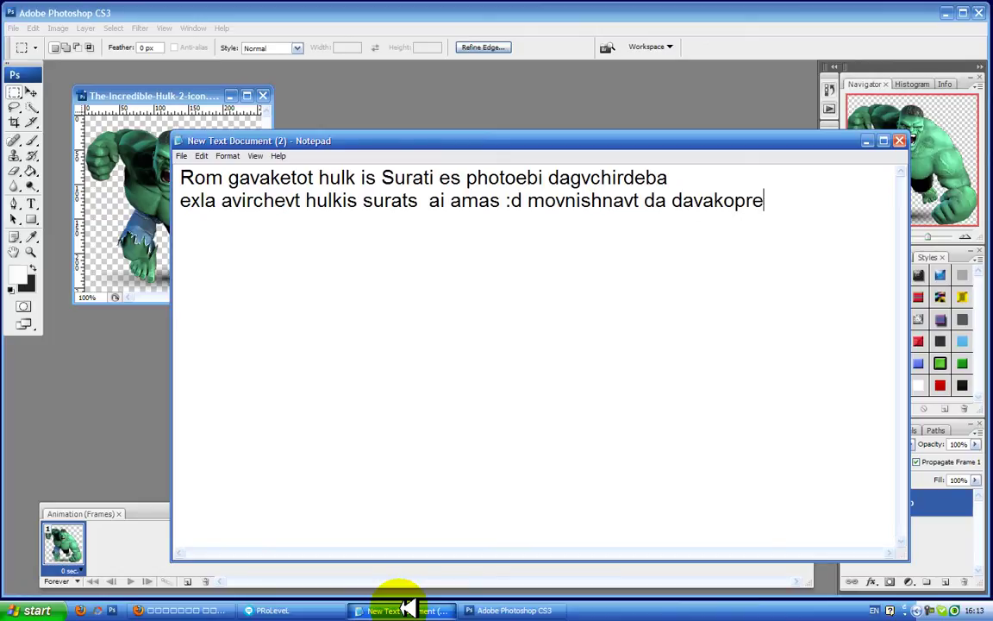
text(t)
click(432, 609)
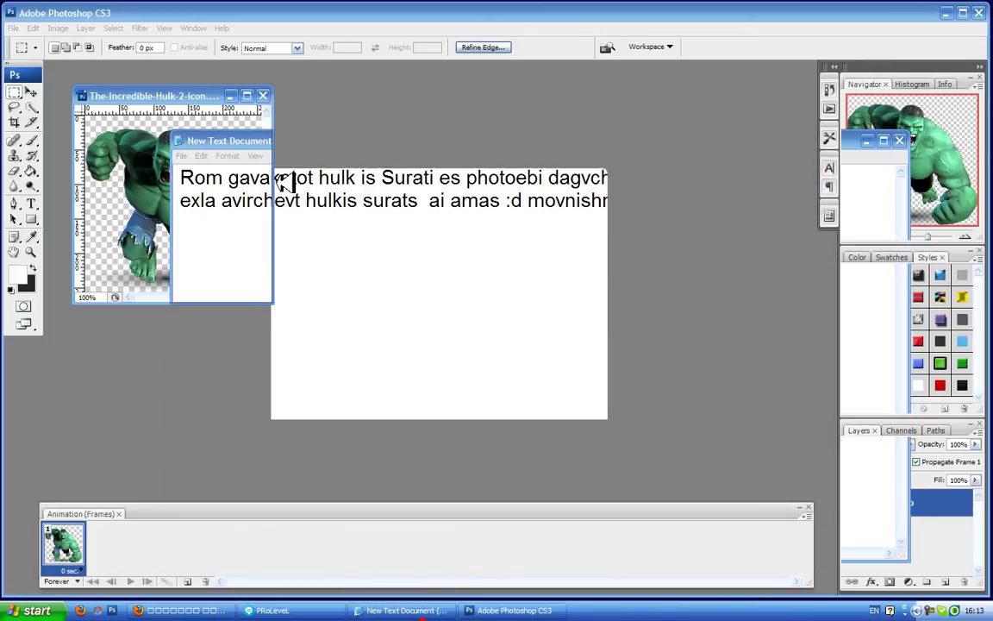
- Copy the selected Hulk picture into the jungle document, close the original, and move the pasted figure to the canvas's lower left
click(31, 27)
click(91, 137)
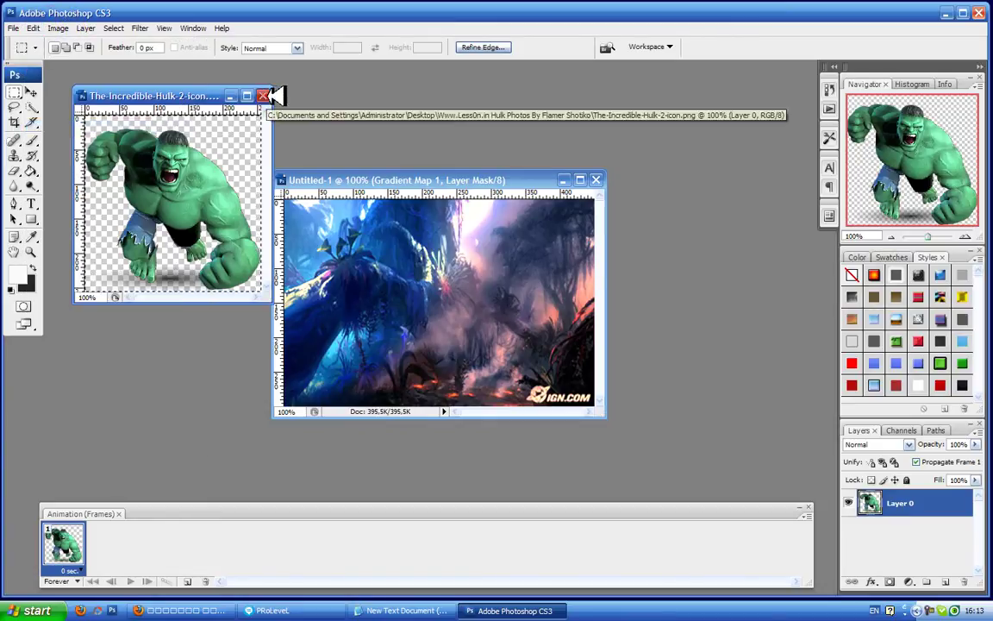
click(263, 95)
drag(447, 278, 388, 340)
- Enlarge the Hulk figure with Free Transform in the canvas's lower-left area and set its layer opacity to 97%
key(ctrl+t)
drag(388, 292, 399, 262)
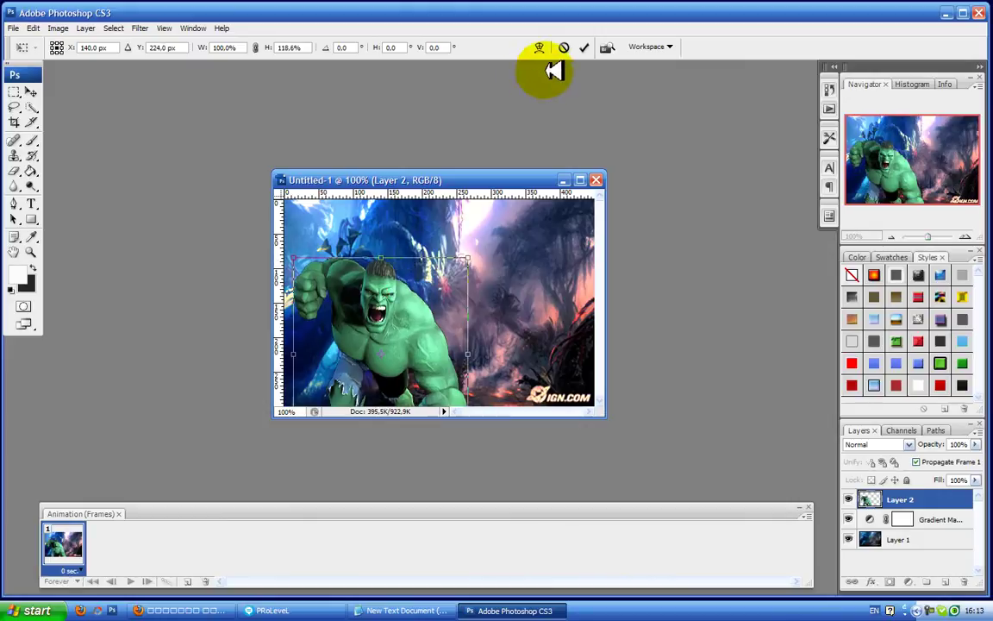
click(587, 48)
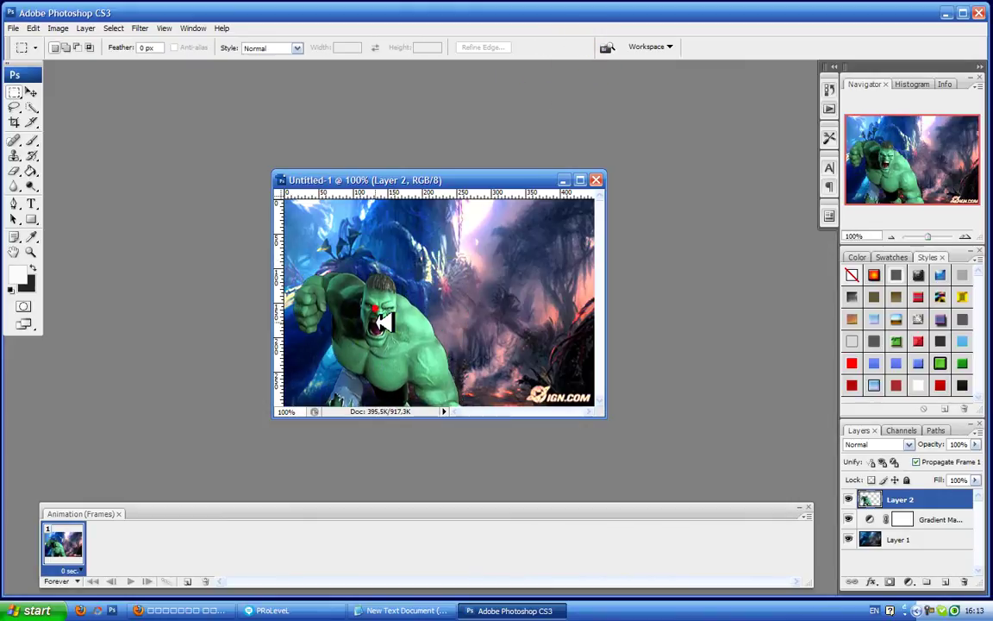
key(ctrl+t)
drag(464, 363, 474, 367)
click(586, 48)
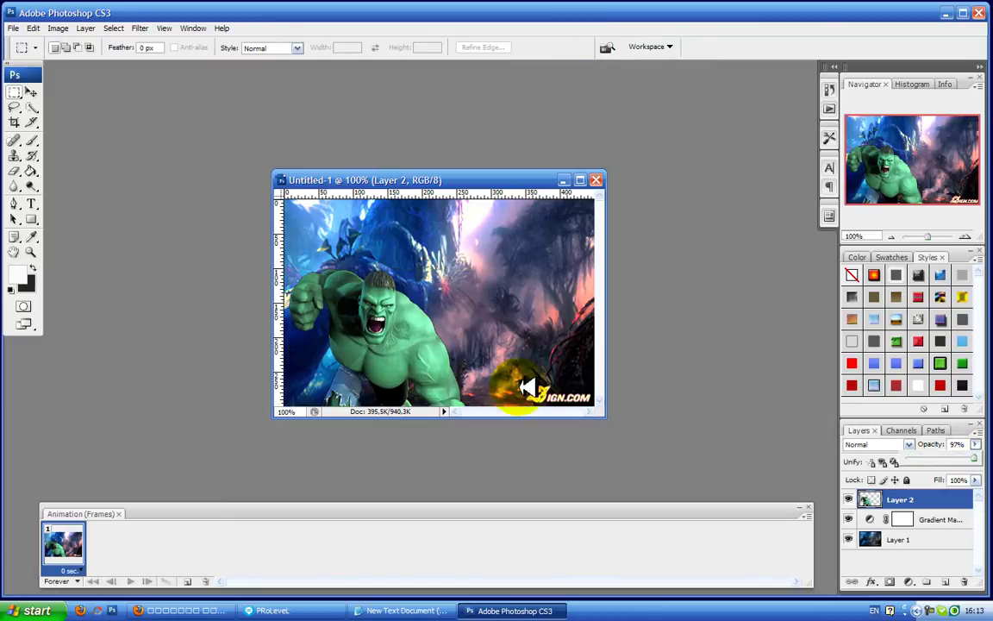
click(32, 91)
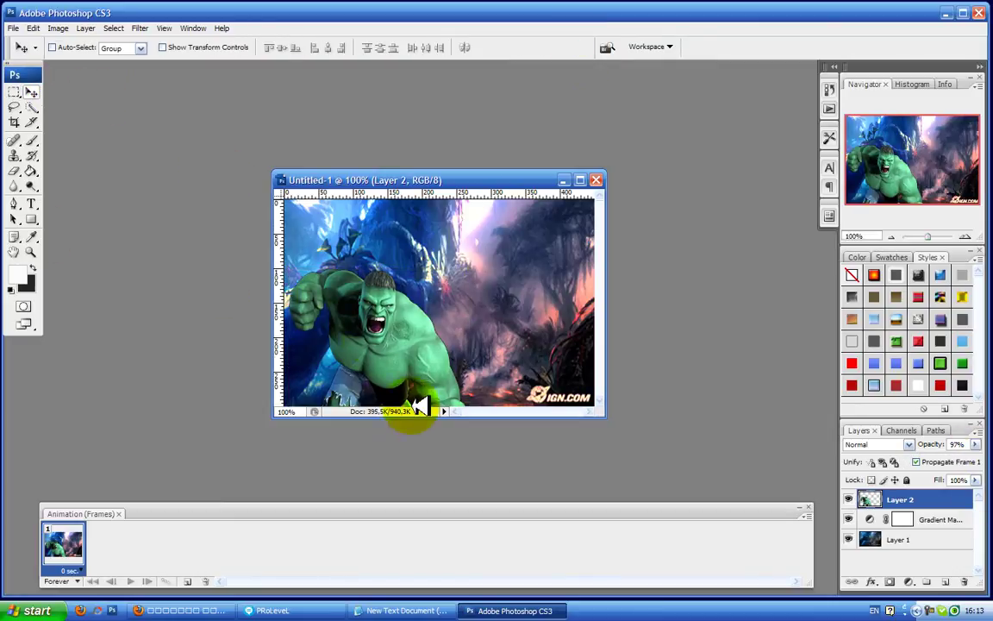
click(901, 444)
click(903, 445)
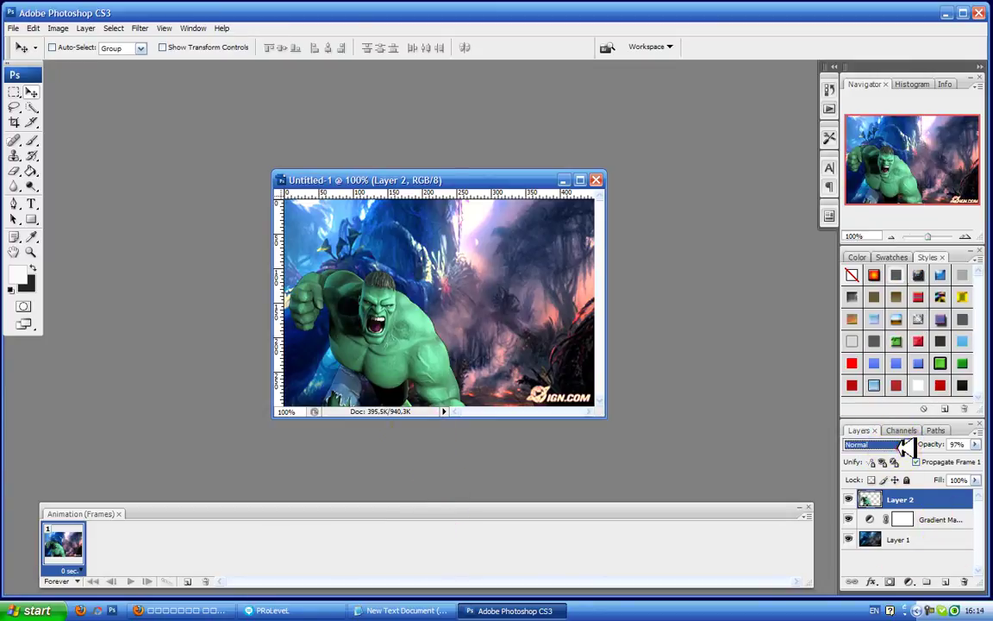
- Try a violet-to-orange Gradient Map adjustment layer in Color Dodge mode above the Hulk layer
click(909, 581)
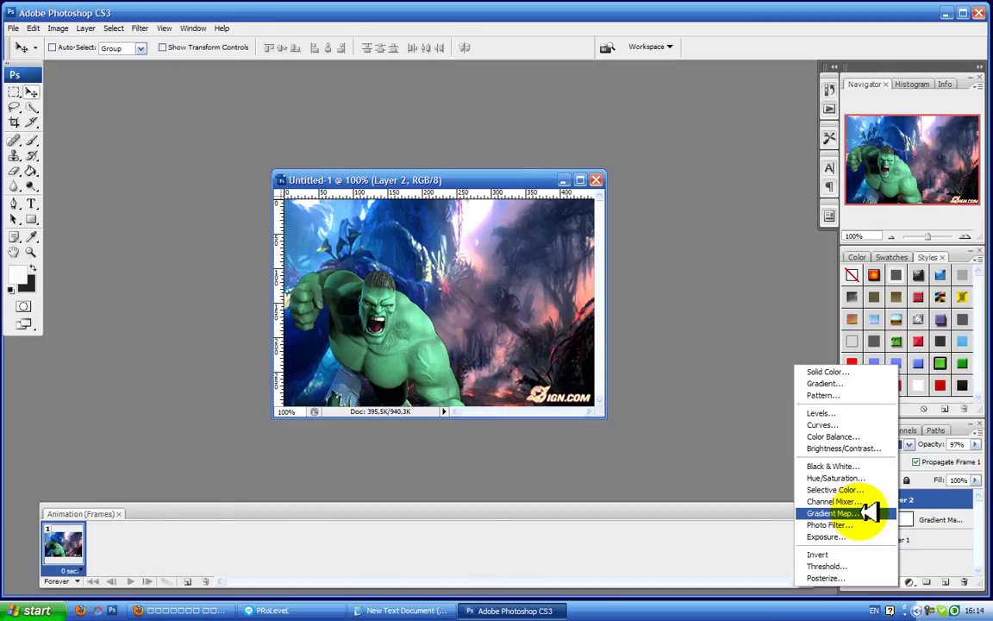
click(867, 513)
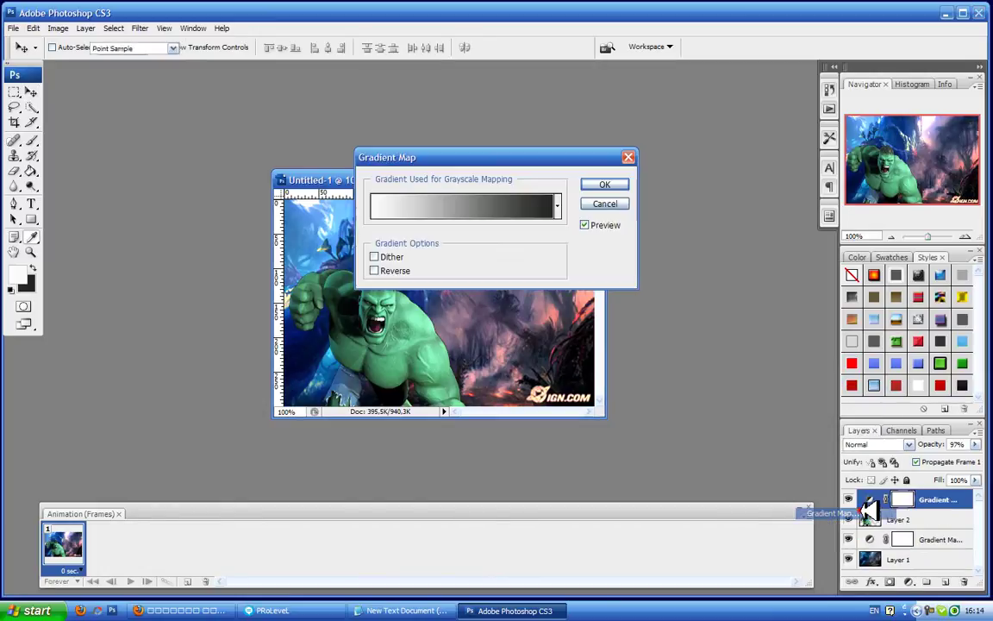
click(558, 208)
click(507, 237)
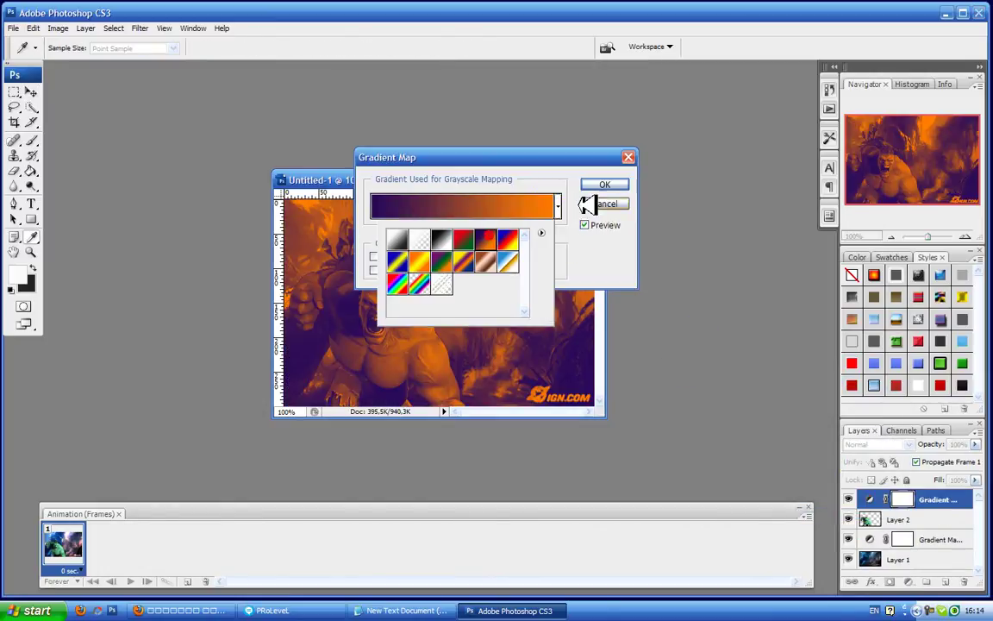
click(605, 184)
key(v)
click(881, 445)
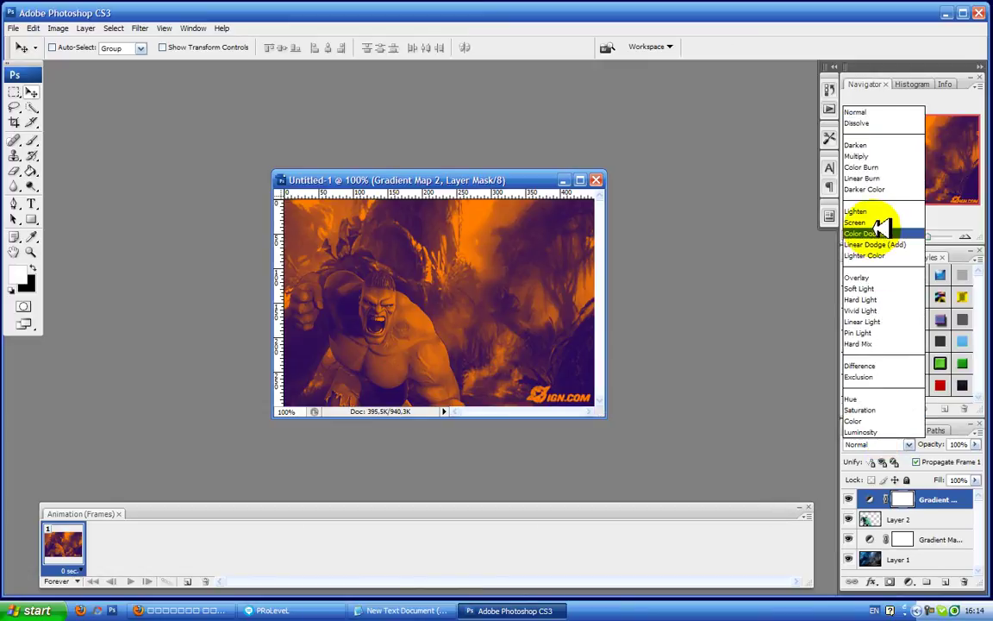
click(880, 234)
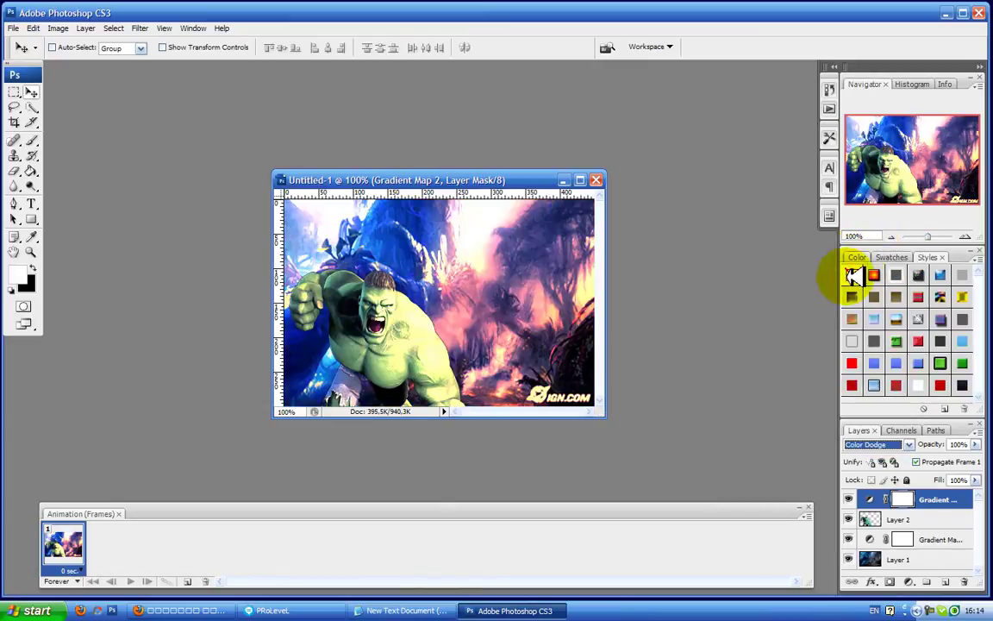
- Delete the layer mask of the upper Gradient Map and then the adjustment layer itself
click(965, 579)
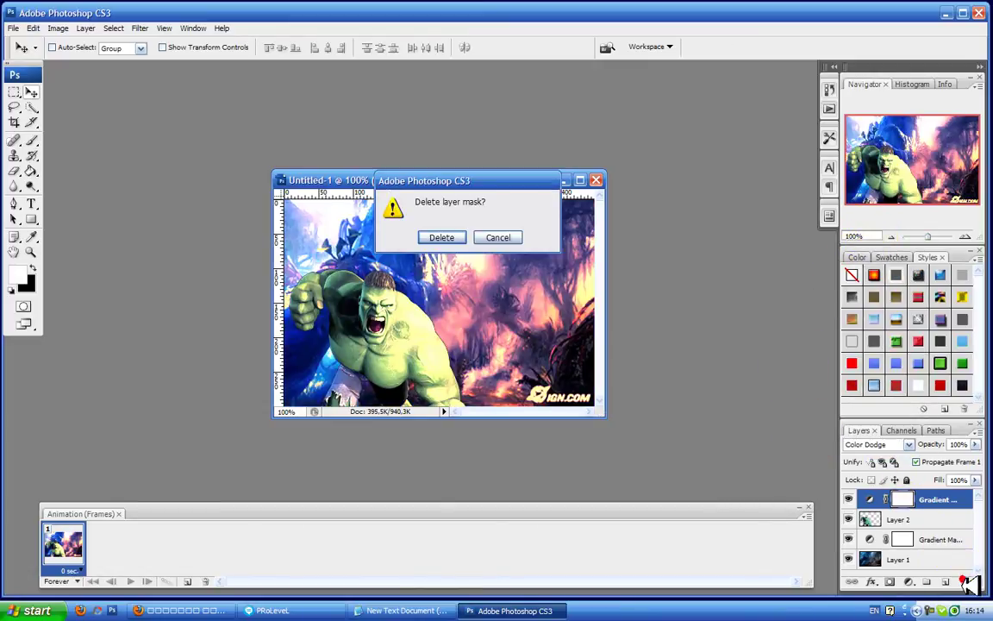
click(442, 235)
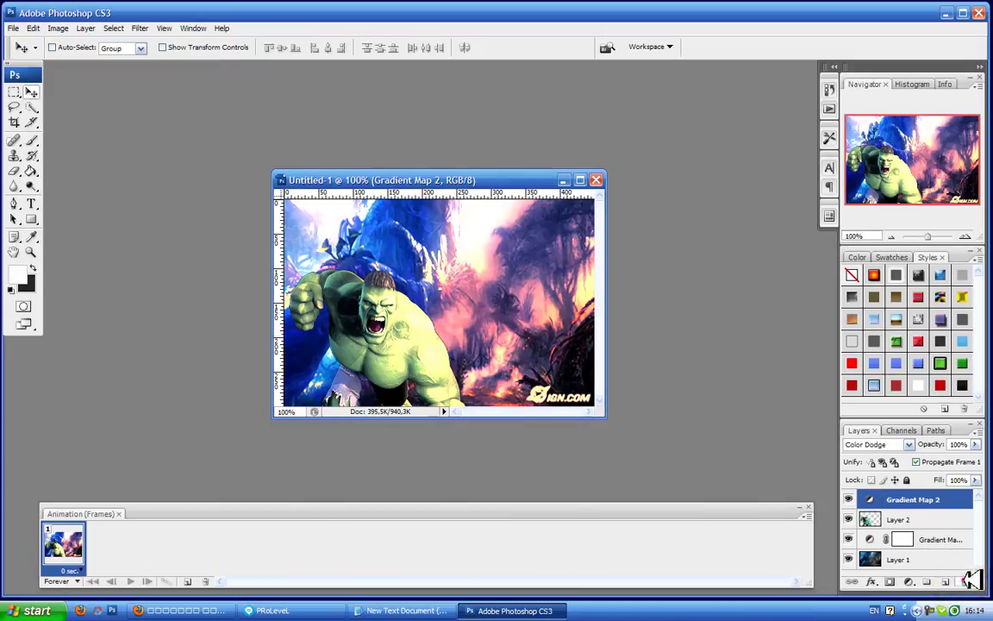
click(965, 580)
- Add the lines "es ar gaaketot shemeshala :D" and "exla logo" to the Notepad document, then return to Photoshop
click(416, 612)
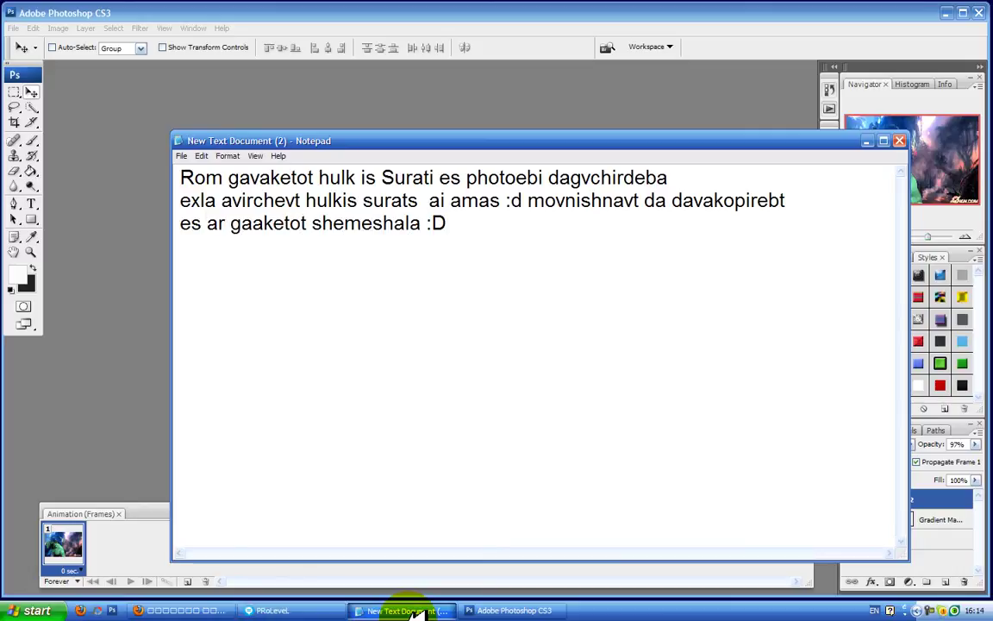
click(402, 610)
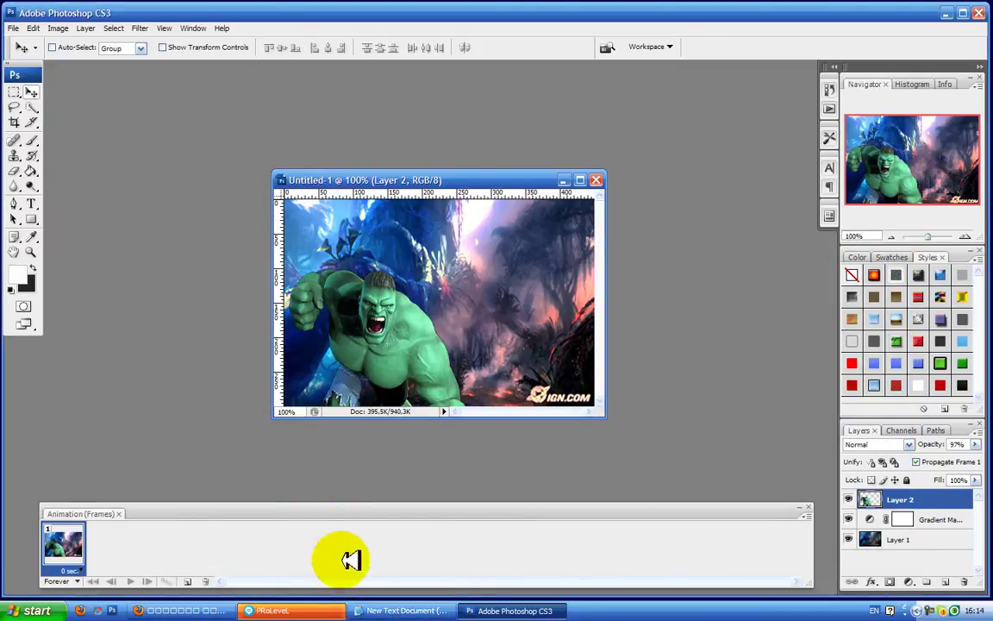
click(397, 611)
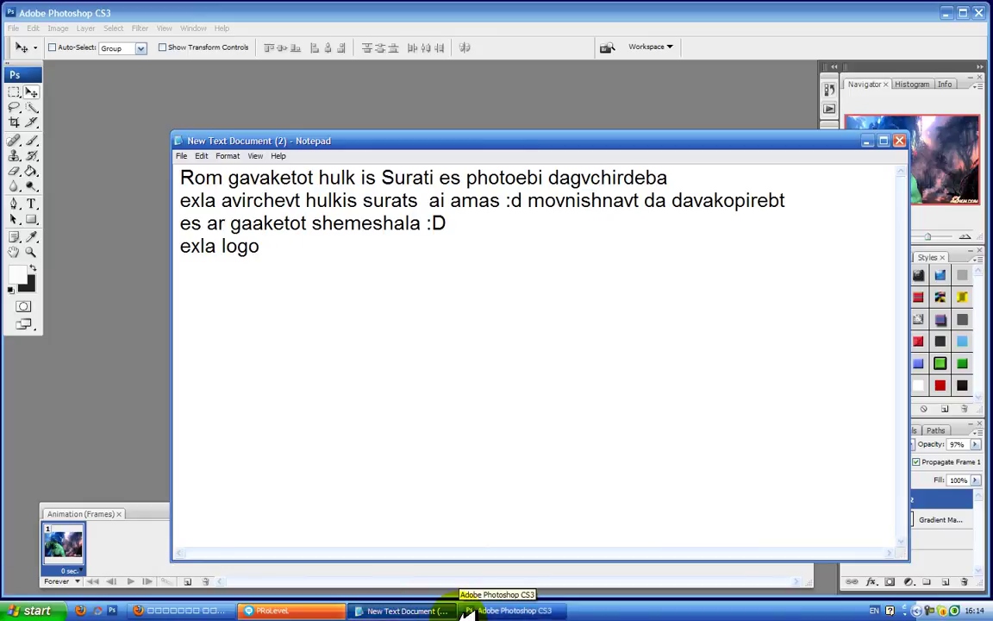
click(371, 610)
click(13, 28)
click(34, 42)
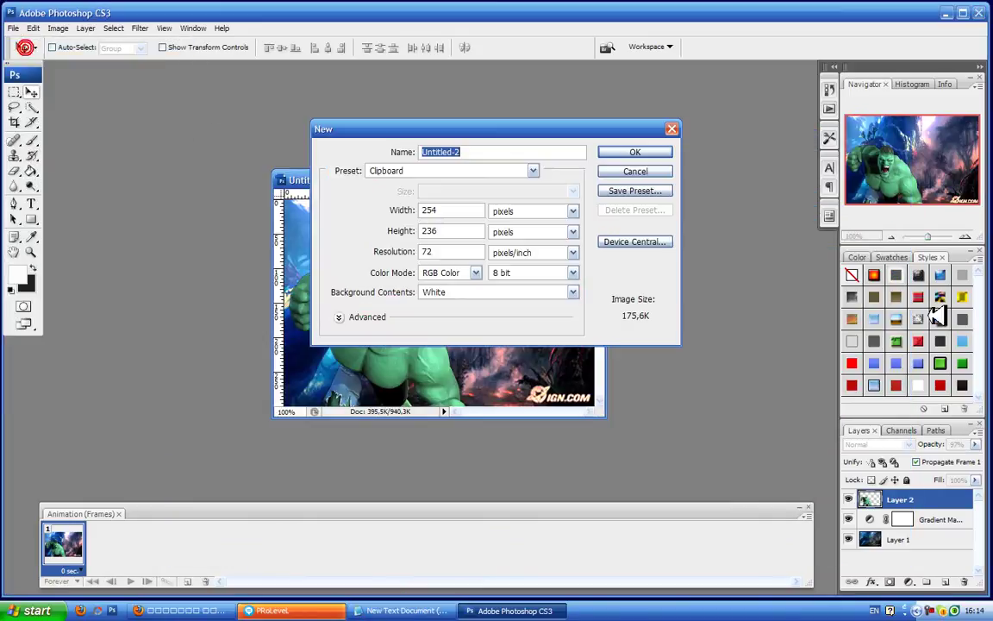
click(656, 172)
- Open hulk-logo-3.gif, copy the logo into the jungle document as a new layer, and close the logo file
click(13, 28)
click(27, 55)
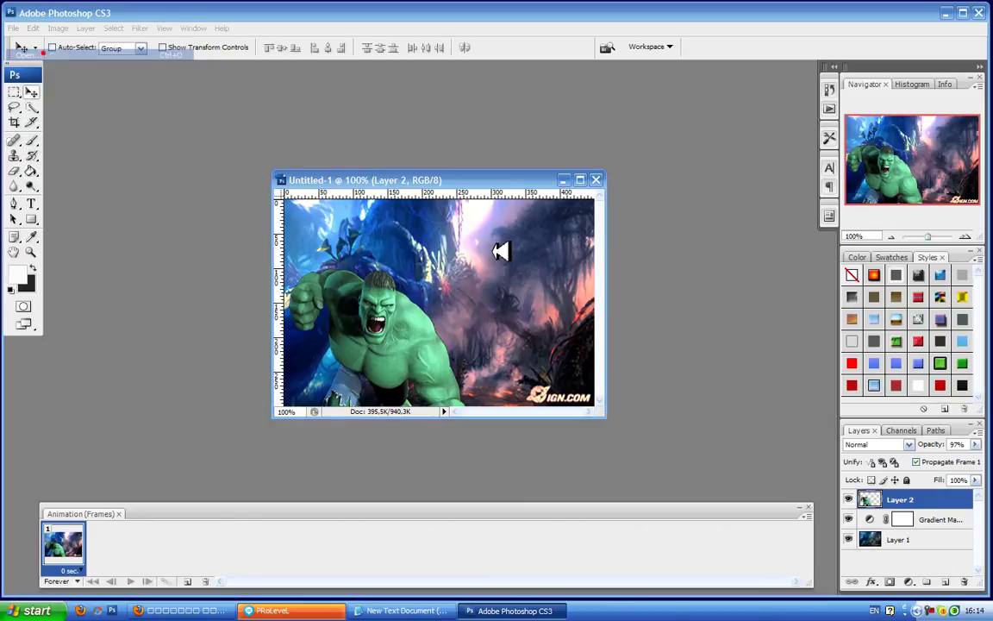
double_click(489, 147)
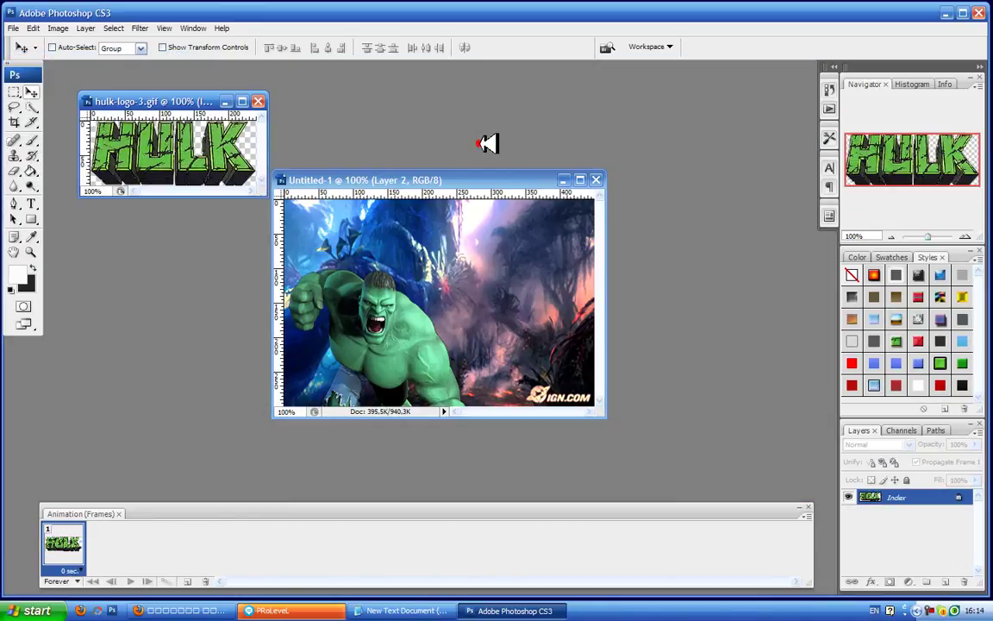
click(255, 101)
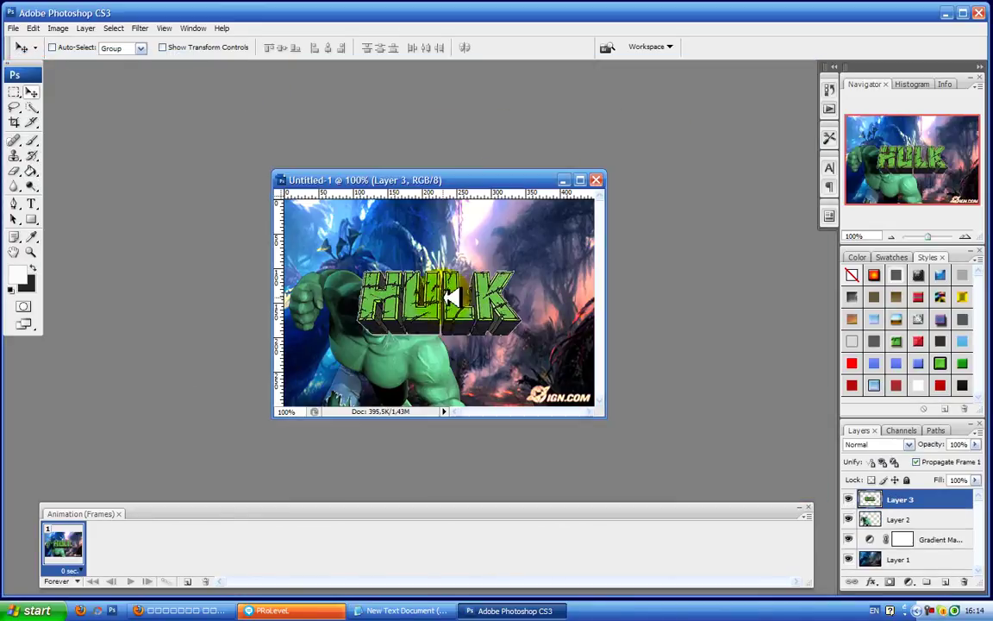
- Move the HULK logo into the picture's upper-right area and scale it down with Free Transform
drag(447, 297, 514, 244)
key(ctrl+t)
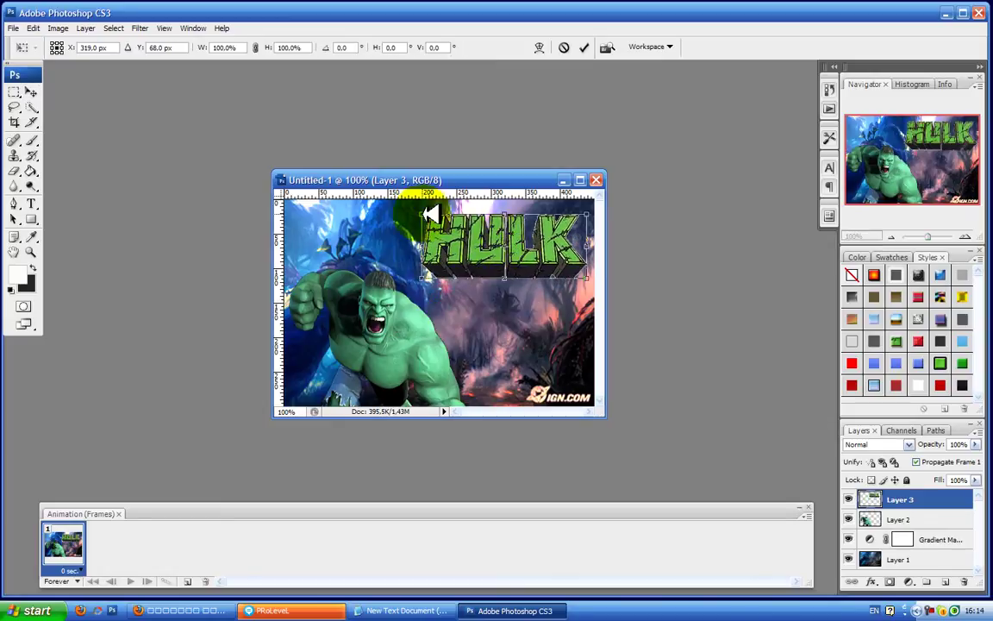
drag(428, 214, 477, 225)
click(584, 47)
- Stretch the jungle background on Layer 1 slightly to the right so it fills the gap at the canvas edge
ctrl+click(543, 247)
key(ctrl+t)
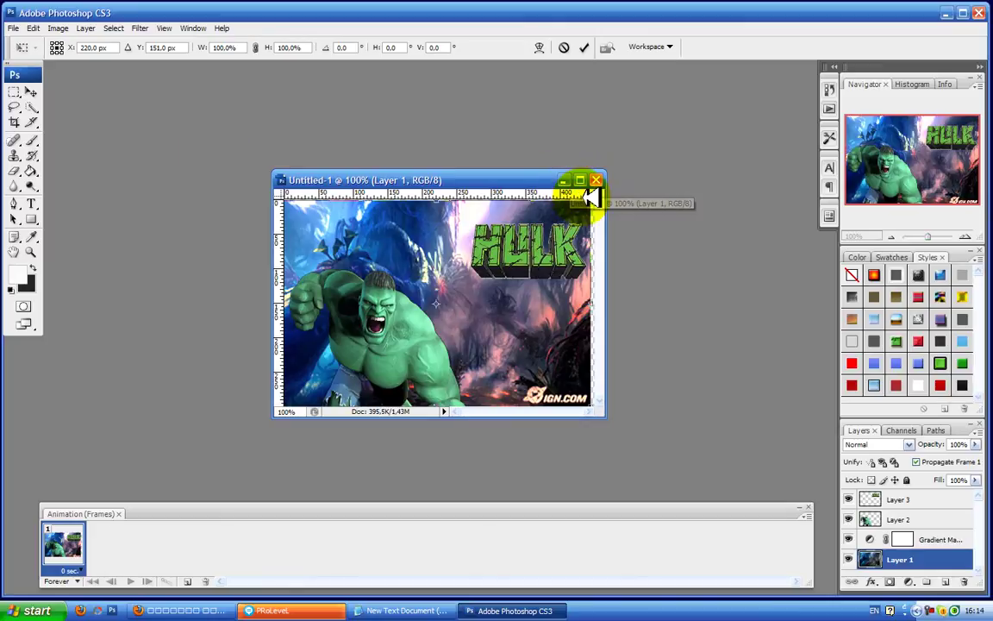
drag(590, 199, 596, 200)
click(584, 48)
- Select the HULK logo layer and shift the logo slightly up and to the left with Free Transform
click(907, 500)
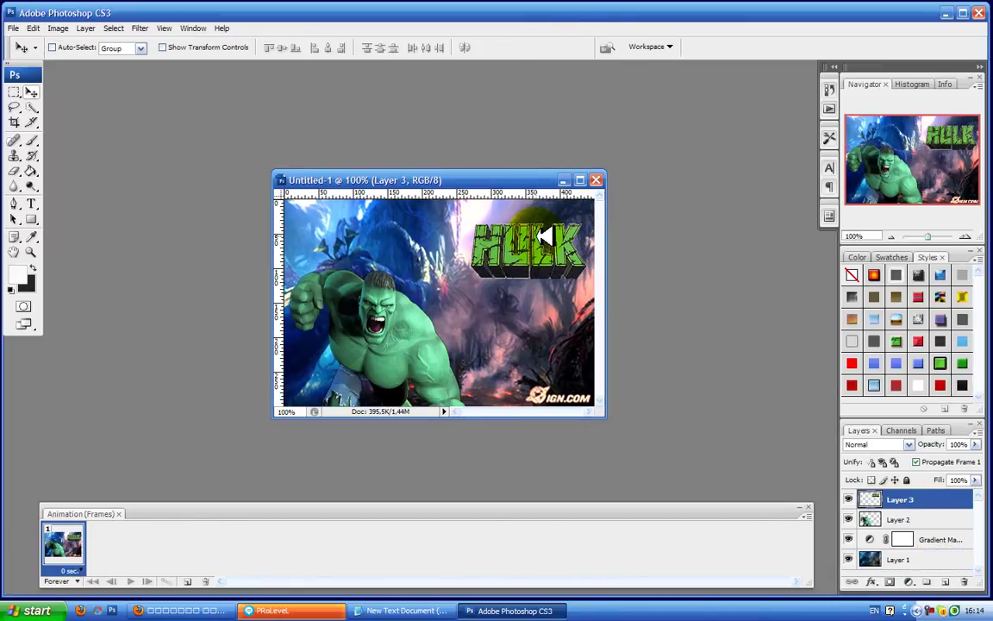
key(ctrl+t)
drag(546, 238, 471, 241)
click(584, 48)
- Set the HULK logo layer's opacity to 75% and nudge the logo slightly down and to the right
drag(977, 458, 957, 459)
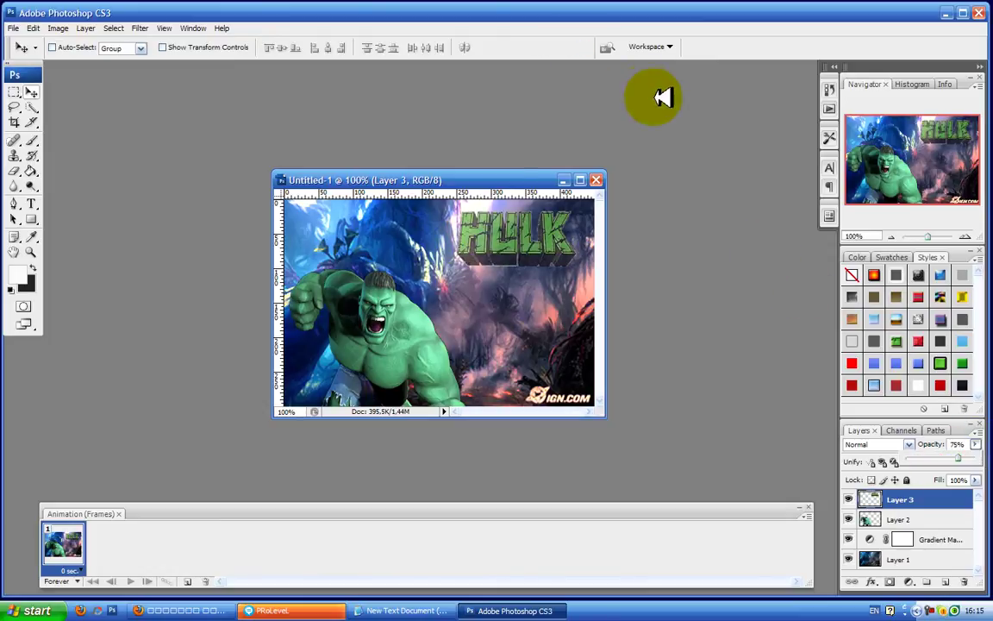
click(32, 92)
drag(501, 222, 513, 228)
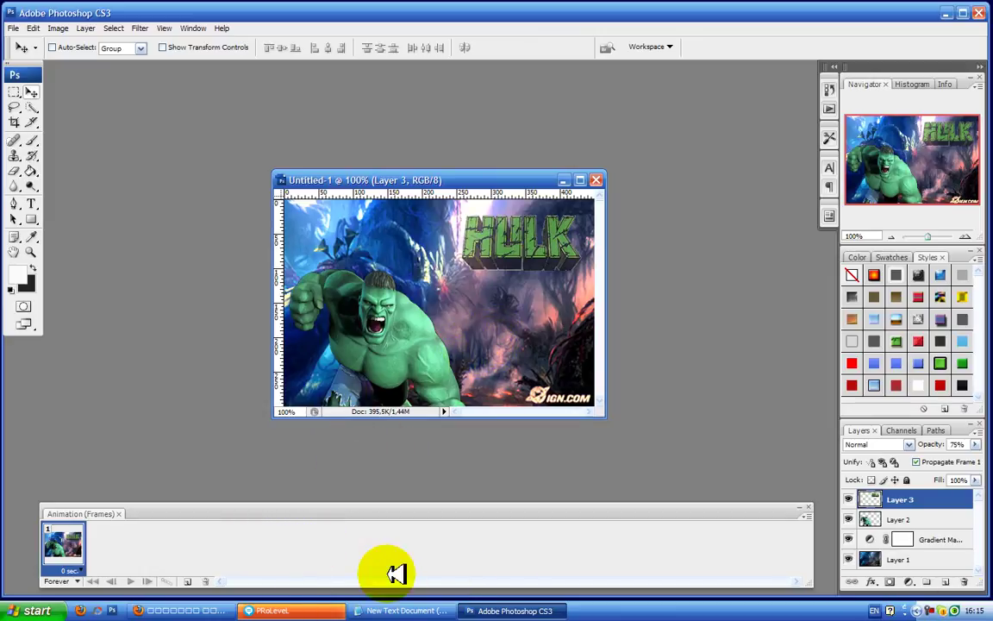
- Switch to the Notepad document and add the line "sul ES iyo"
click(381, 610)
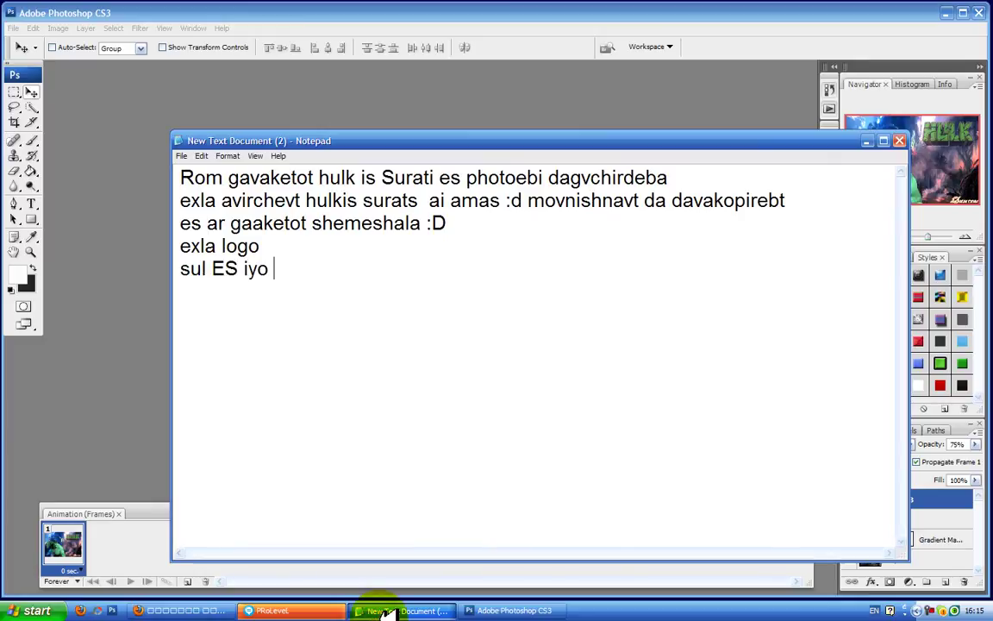